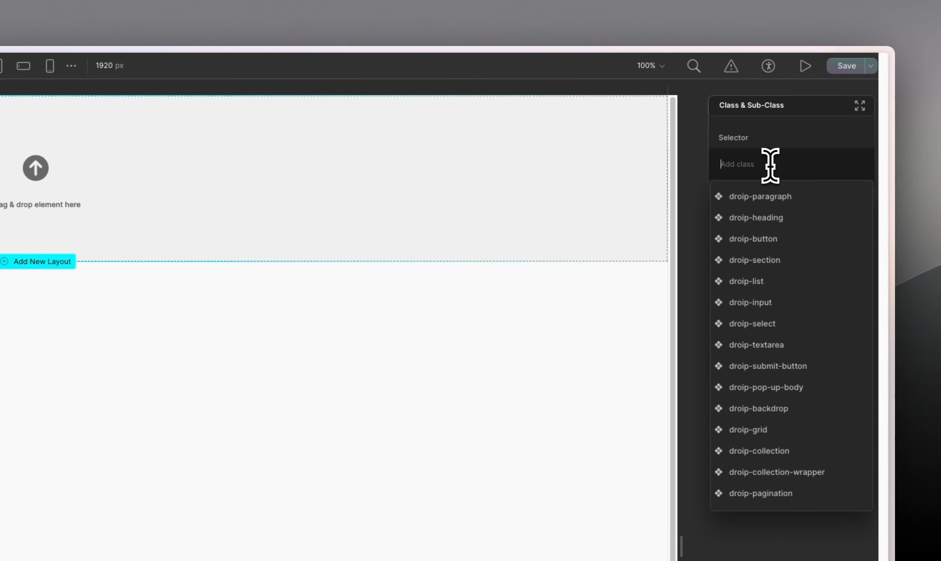
Assign the class bg-section to the empty section and increase its minimum height so it fills most of the canvas
text(bg-section)
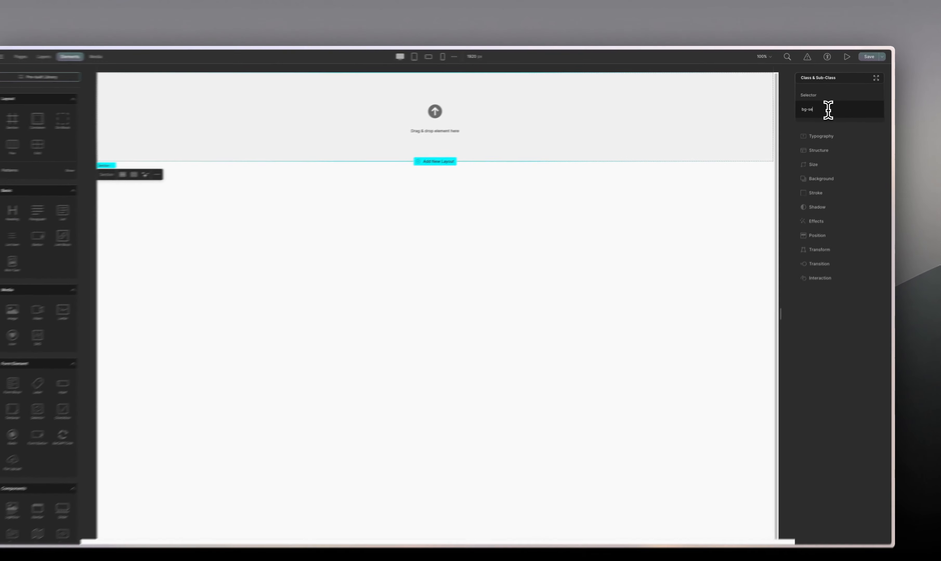
key(Return)
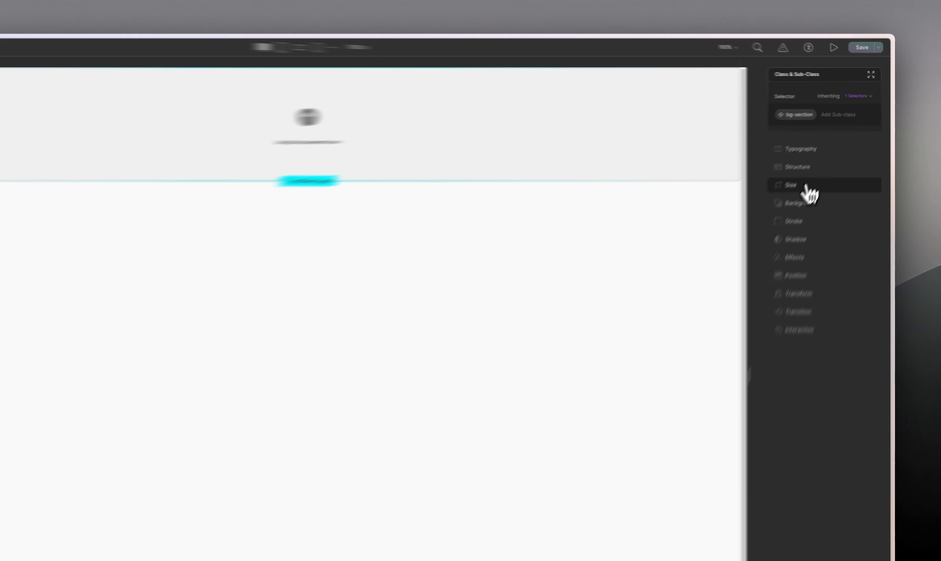
click(821, 157)
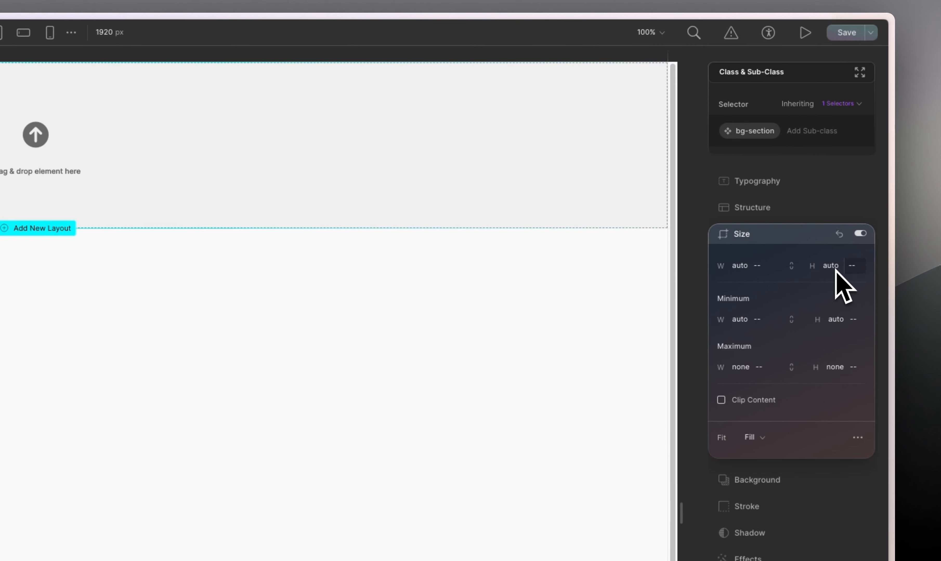
click(831, 320)
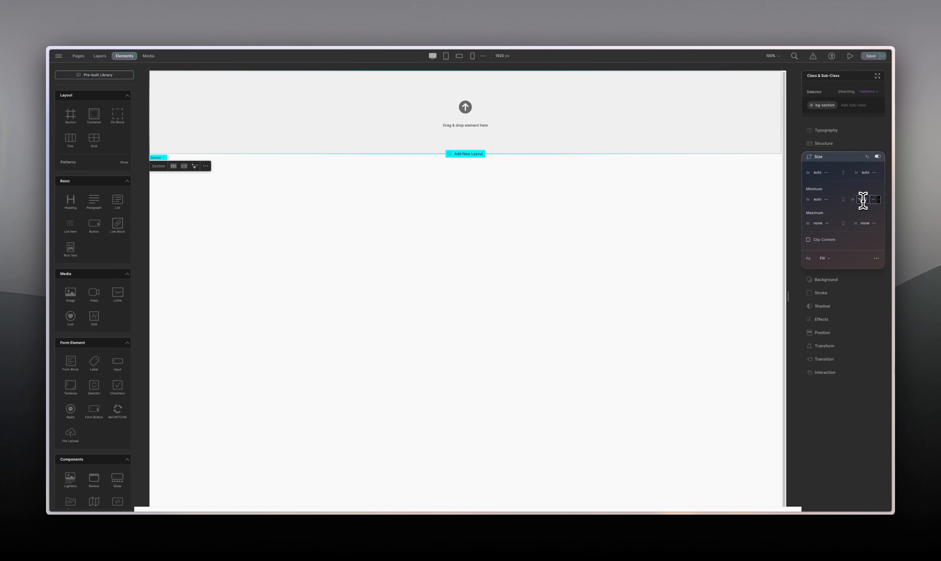
key(Return)
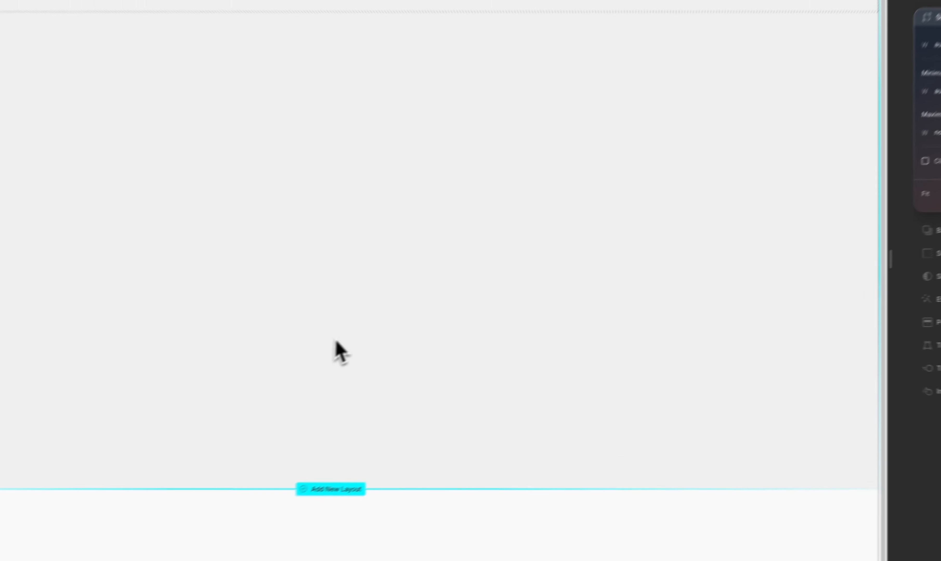
click(932, 16)
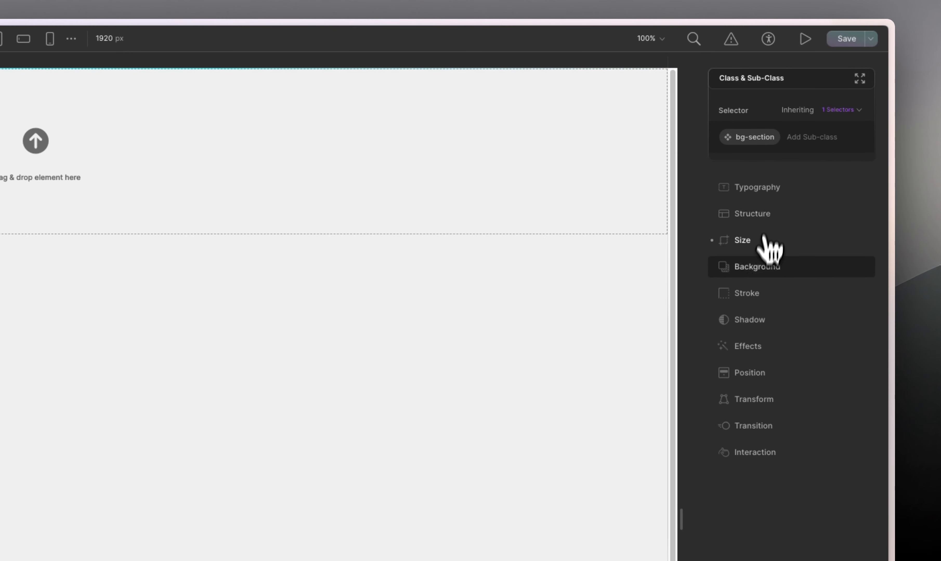
Set the section's base background color to near-black 020202 at 100% opacity
click(776, 269)
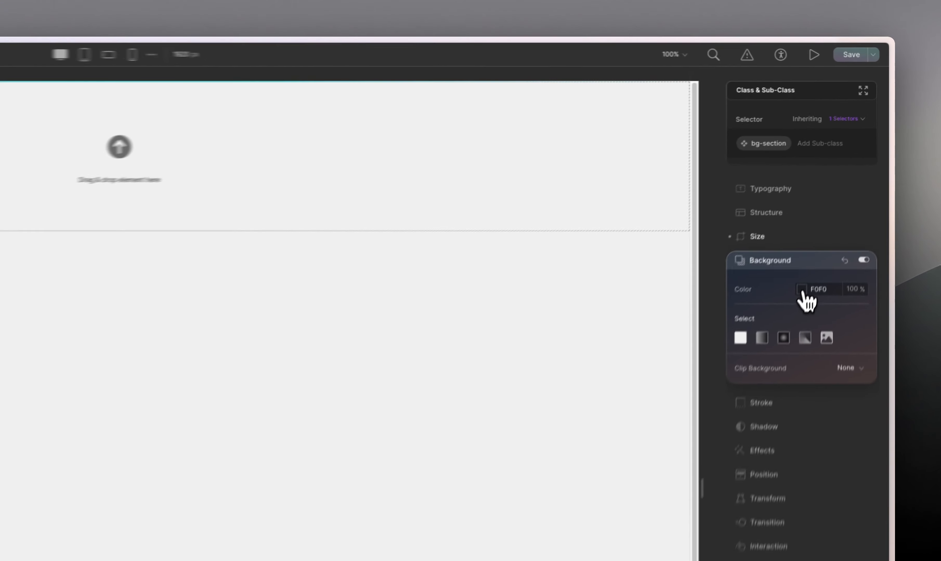
click(843, 186)
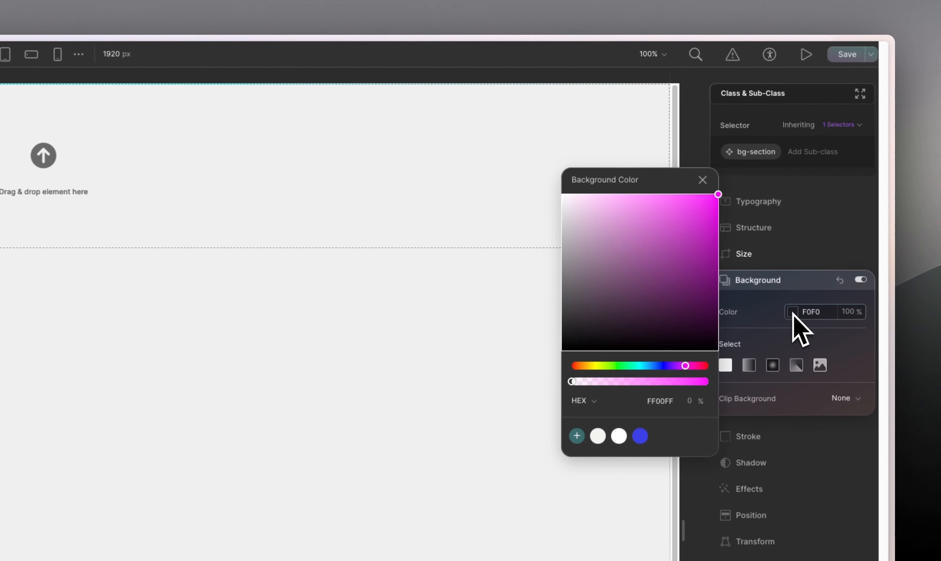
drag(785, 177, 796, 192)
drag(699, 327, 574, 354)
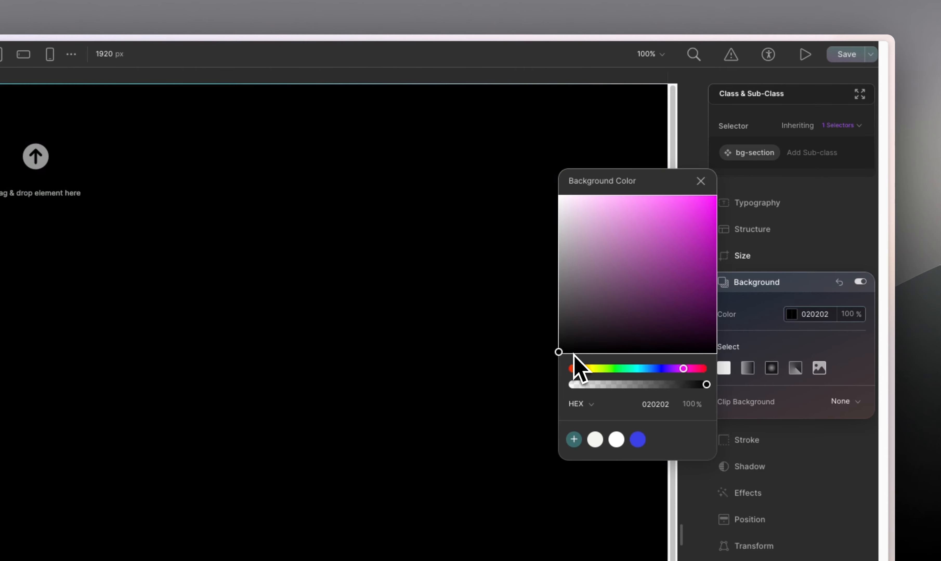
click(700, 181)
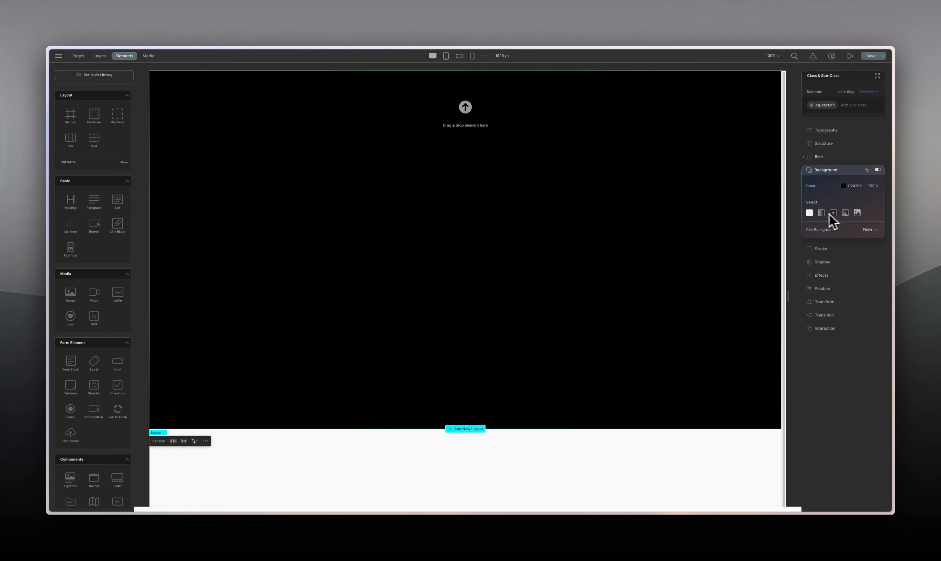
Add a solid color layer to the section's background and give it the purple 670D90
click(810, 214)
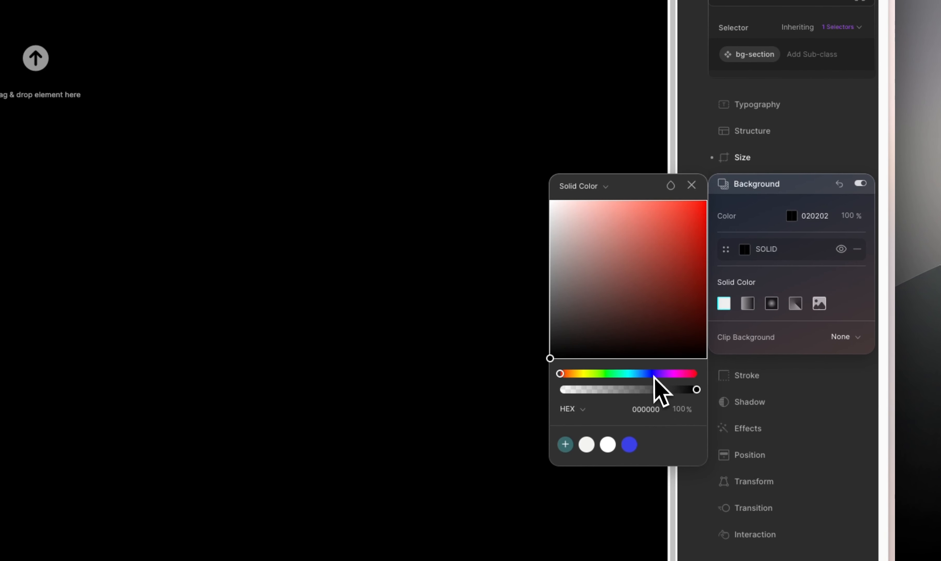
click(664, 374)
mouse_move(682, 268)
mouse_down()
mouse_move(678, 281)
mouse_move(694, 221)
mouse_move(693, 269)
mouse_up()
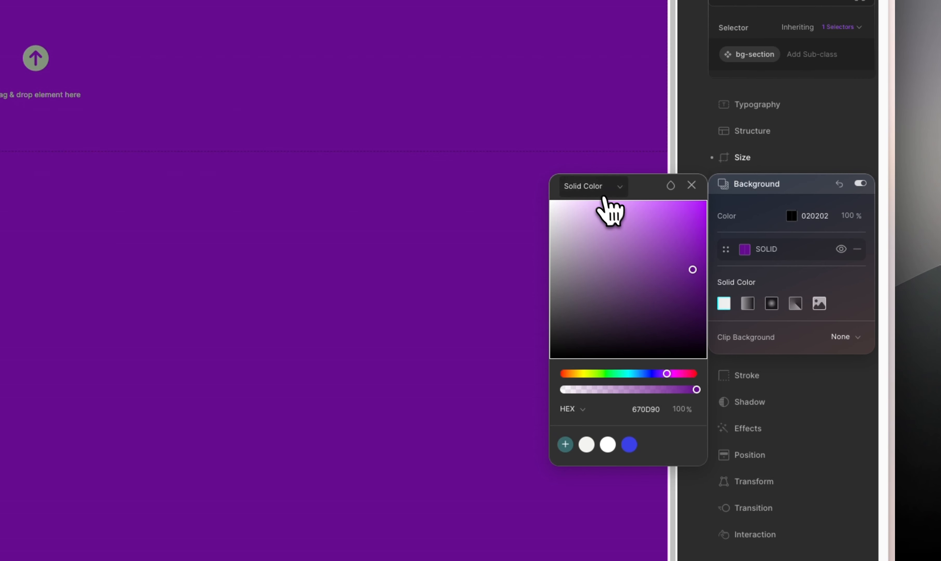
Reapply the Solid Color fill type to the background layer and pick the brighter purple 9006D0
click(605, 188)
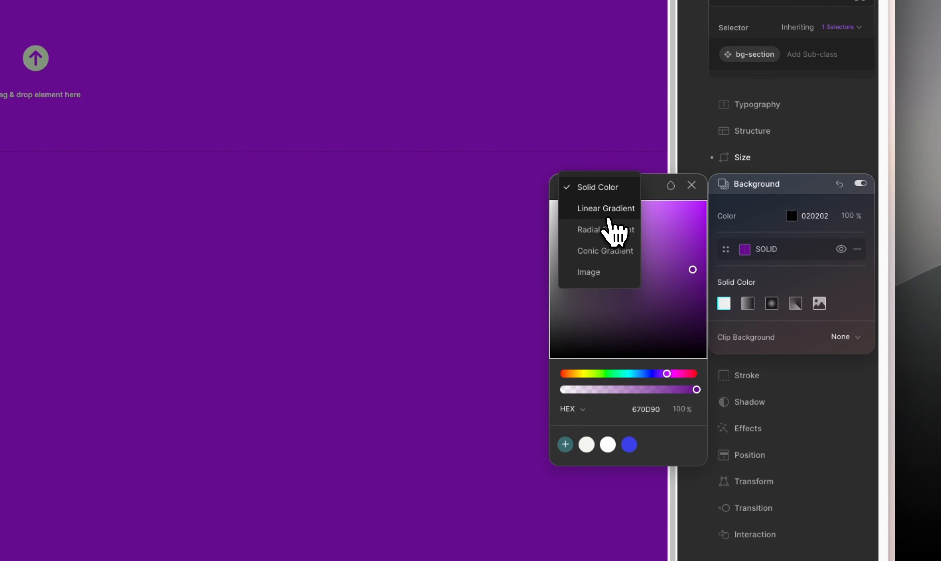
click(610, 187)
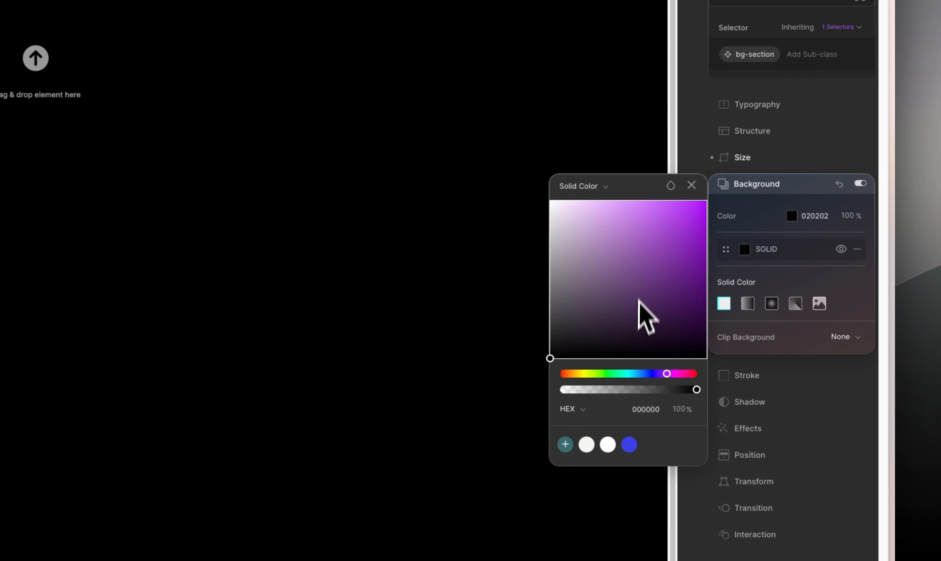
drag(645, 276, 702, 230)
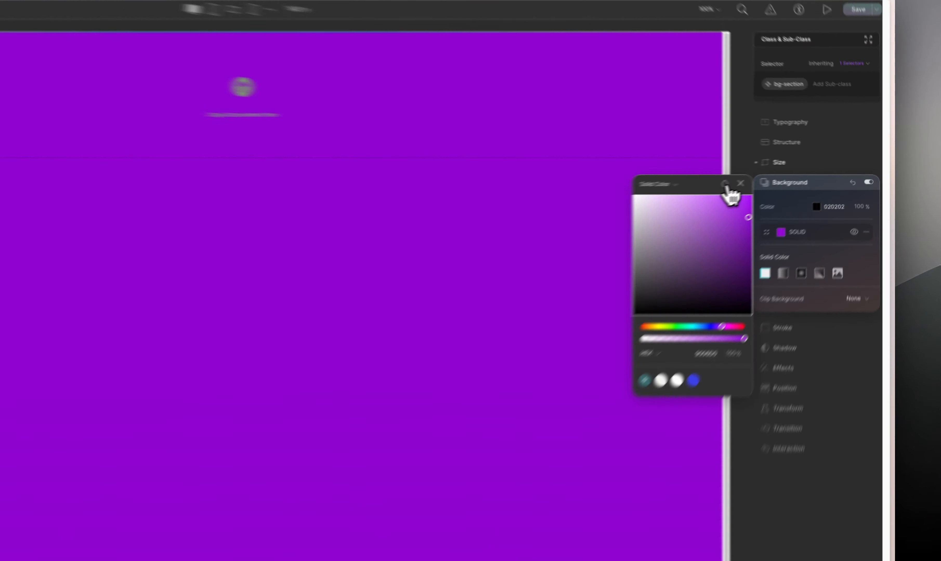
Try the Hue, Darken, Color Dodge and Color Burn blend modes on the purple background layer
click(783, 171)
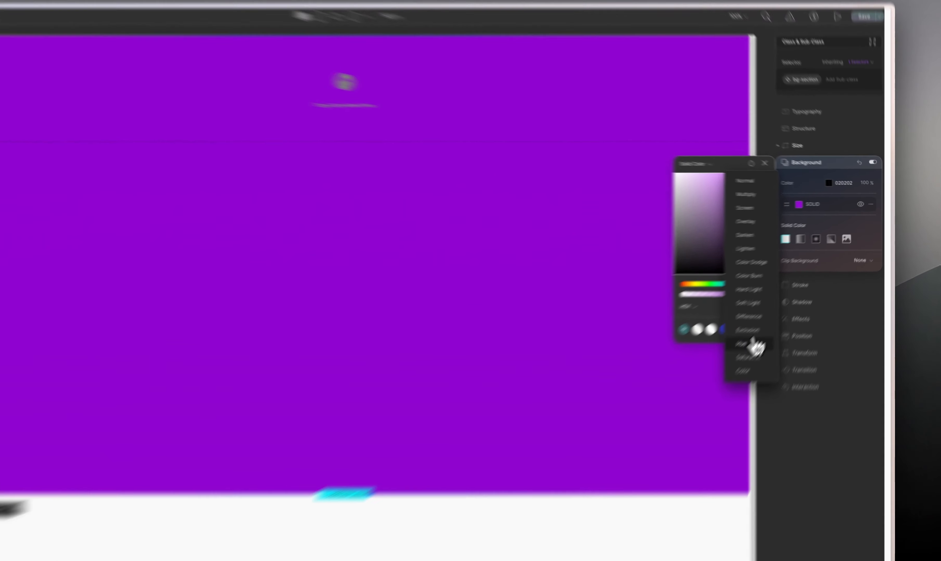
click(781, 311)
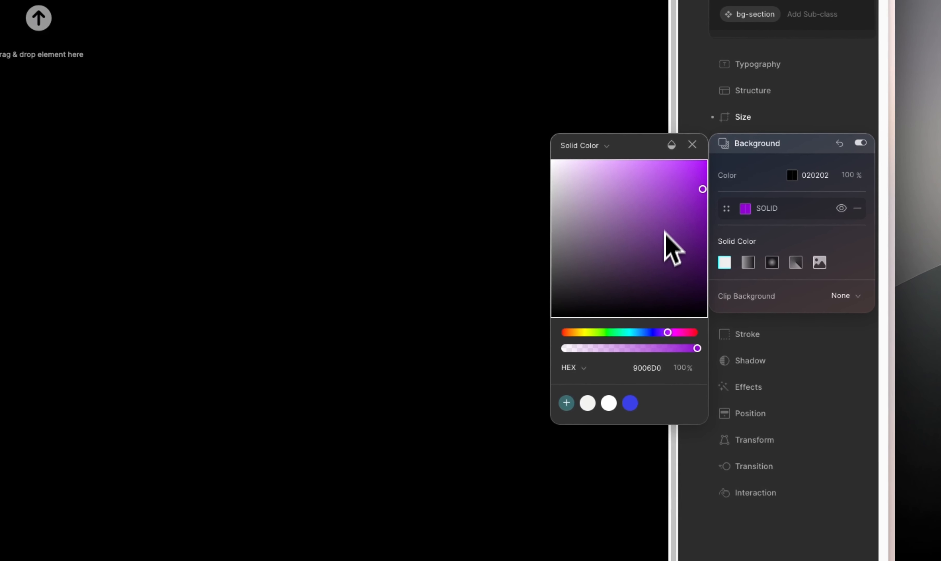
click(672, 145)
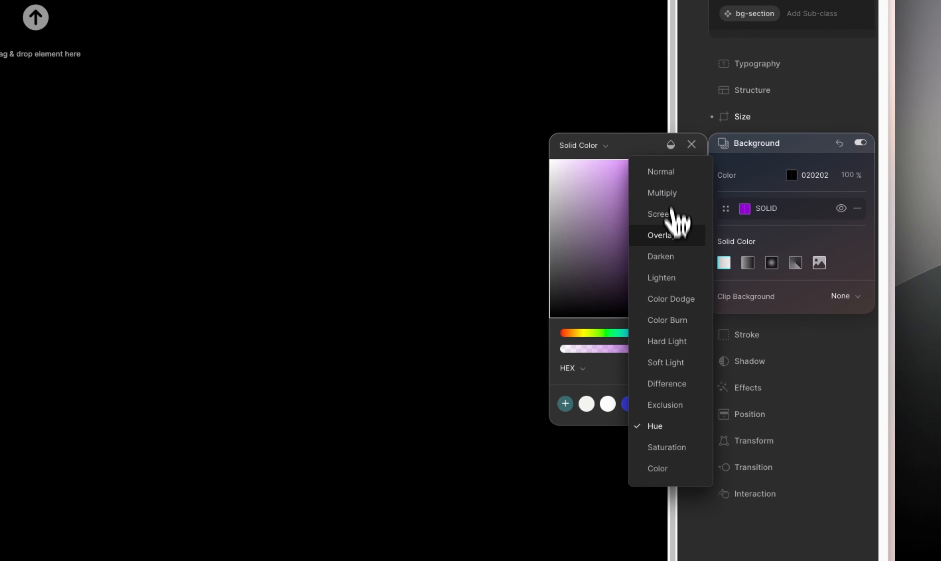
click(667, 256)
click(671, 145)
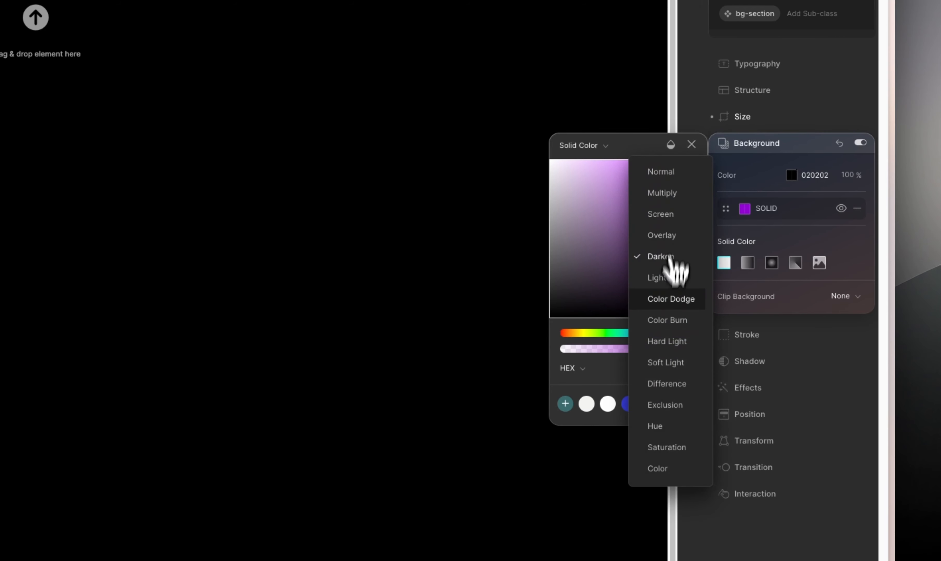
click(669, 299)
click(670, 145)
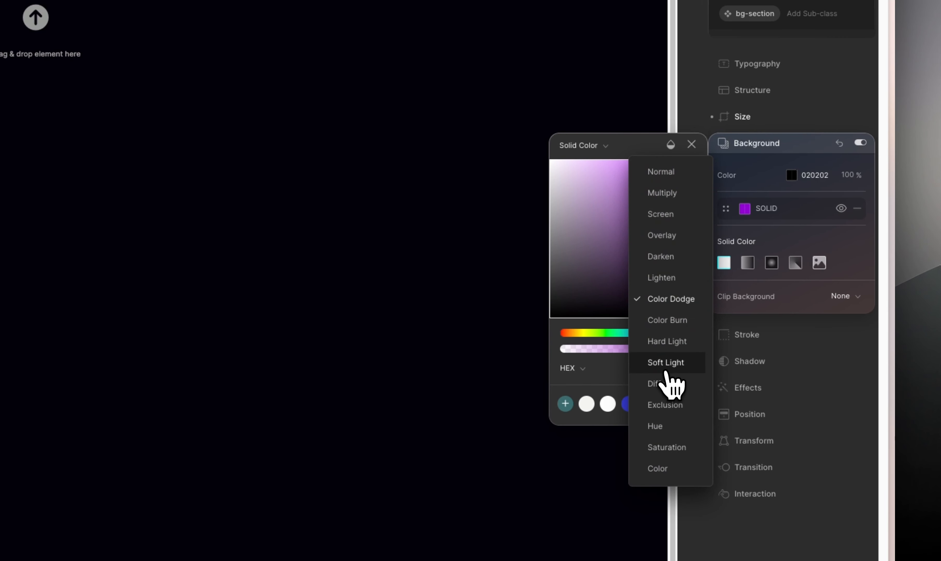
click(668, 321)
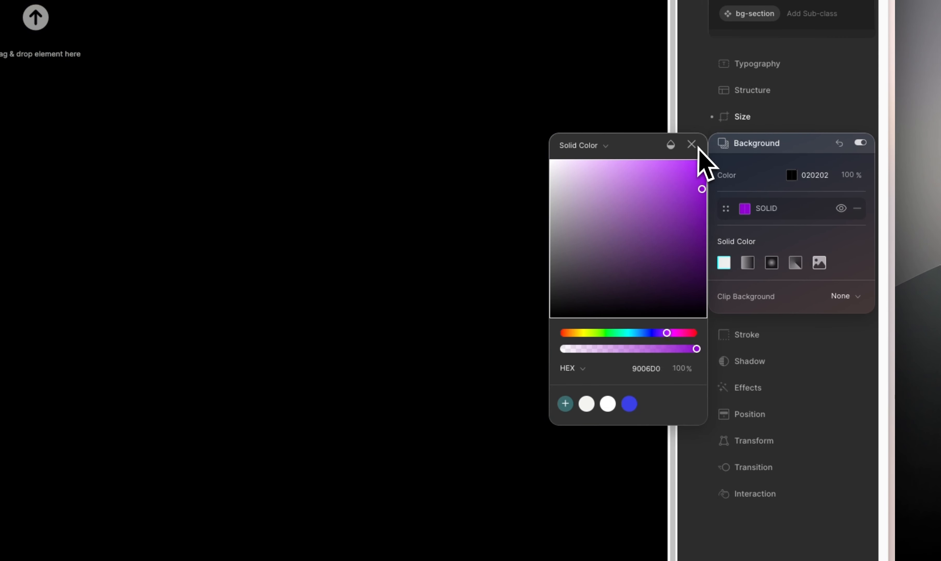
Adjust the layer's purple shade and try the Multiply and Lighten blend modes on it
drag(695, 191, 712, 205)
click(671, 145)
click(673, 193)
click(670, 145)
click(677, 279)
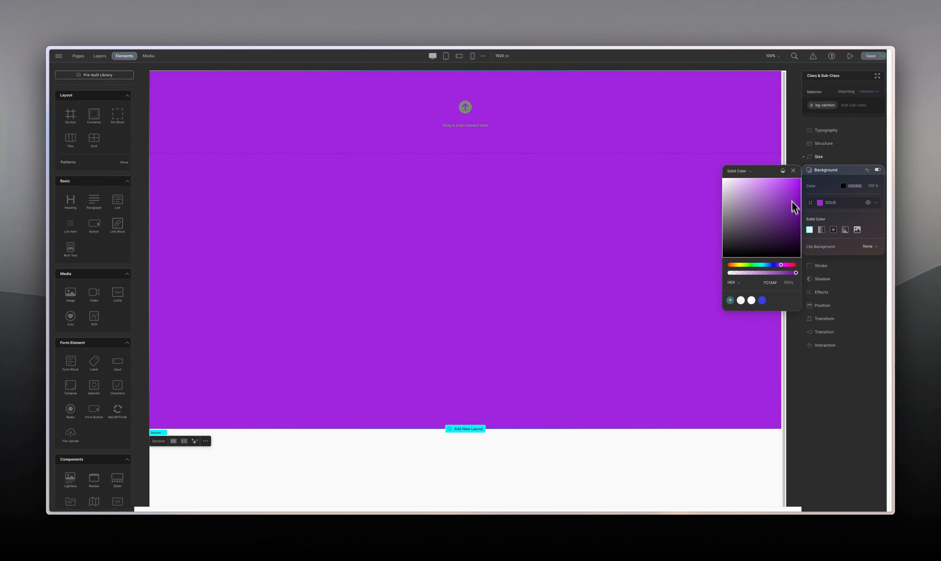
Change the solid layer's color to 761AA3 and return its blend mode to Normal
mouse_move(792, 201)
mouse_down()
mouse_move(794, 213)
mouse_move(788, 207)
mouse_up()
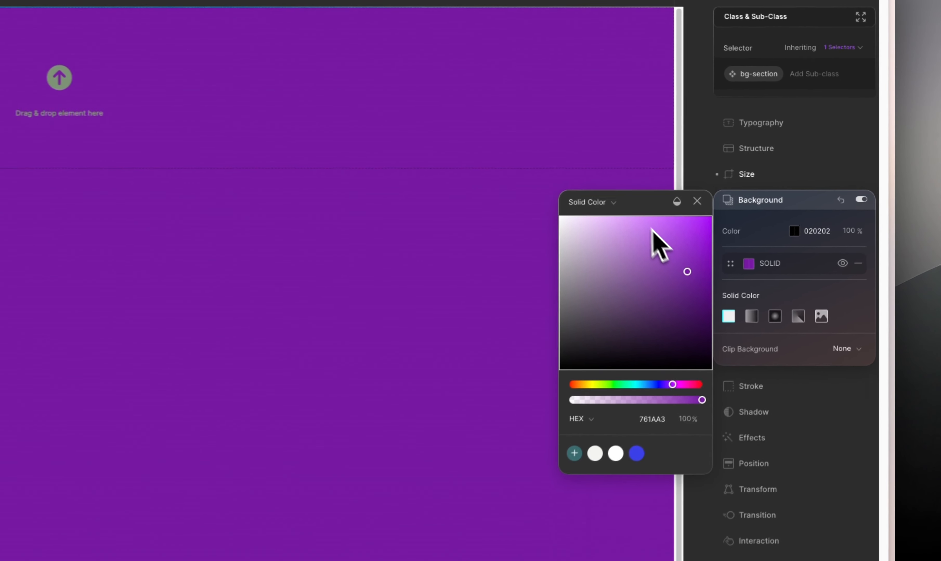
click(677, 202)
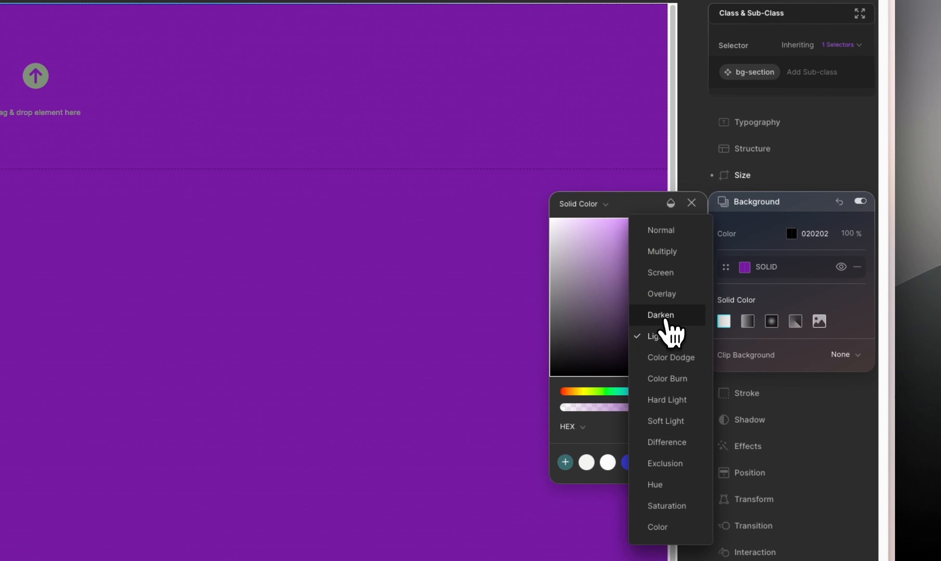
click(669, 236)
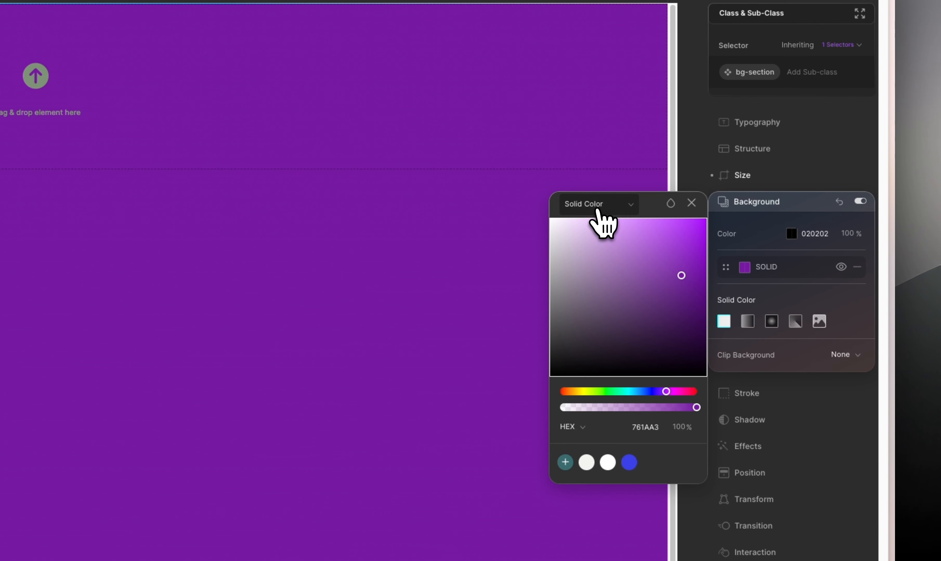
Reselect Solid Color as the background layer's fill type and close its color settings
click(604, 224)
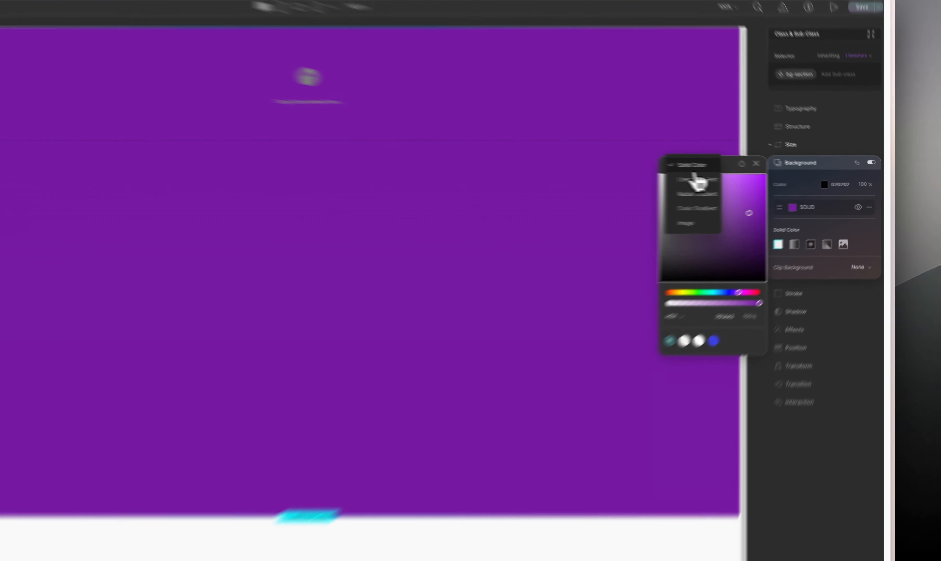
click(751, 174)
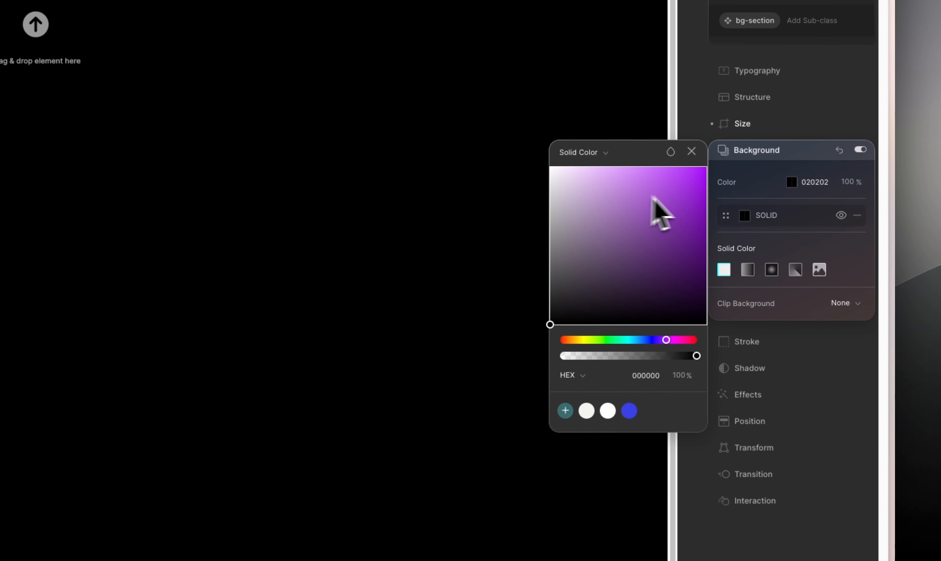
click(765, 239)
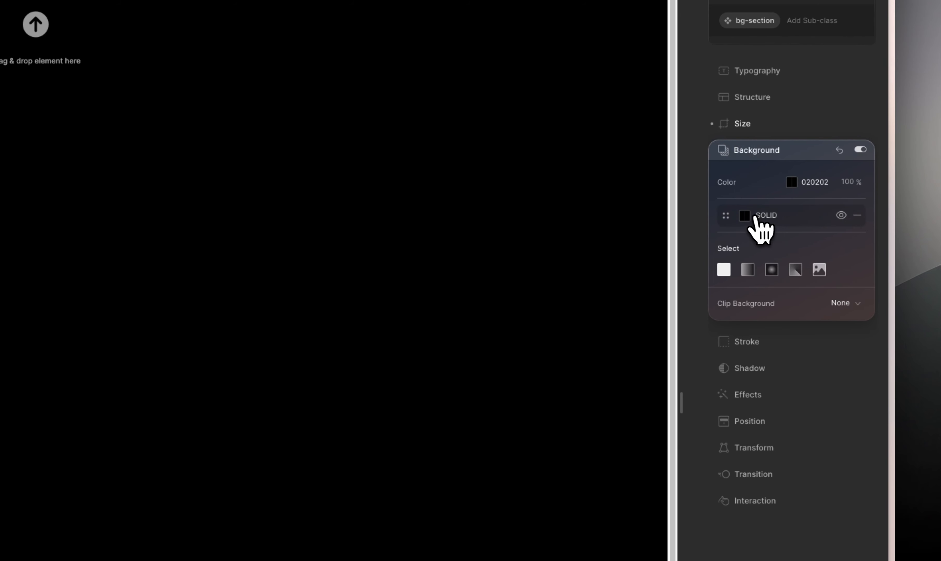
Change the existing solid background layer's color to bright red
click(747, 215)
click(638, 206)
drag(675, 196, 705, 168)
click(790, 252)
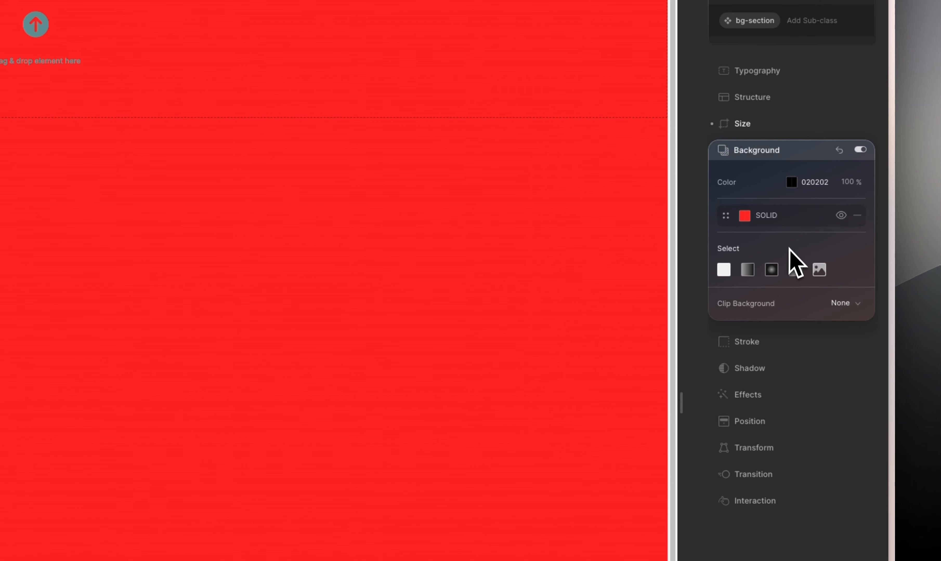
Add a second solid color layer to the section's background and make it blue-violet
click(724, 271)
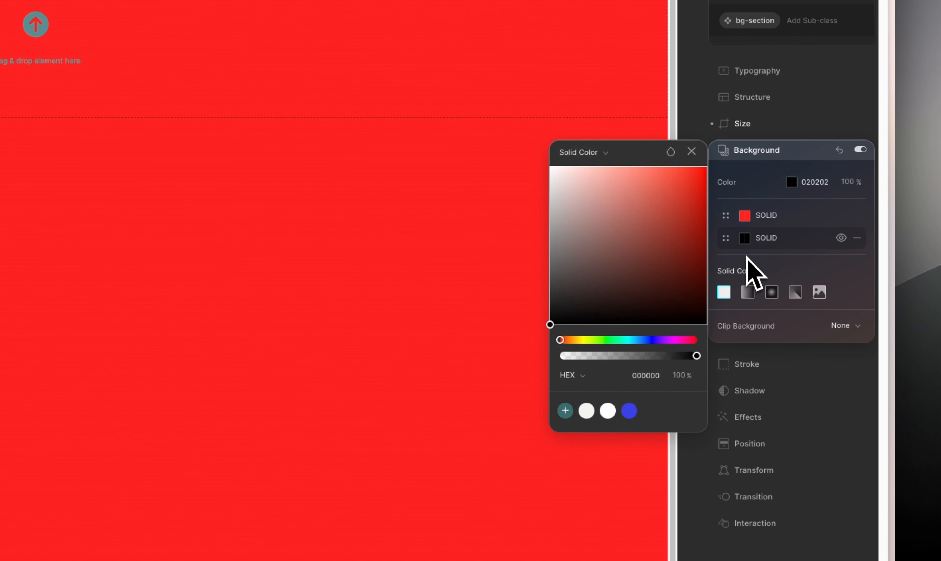
click(658, 340)
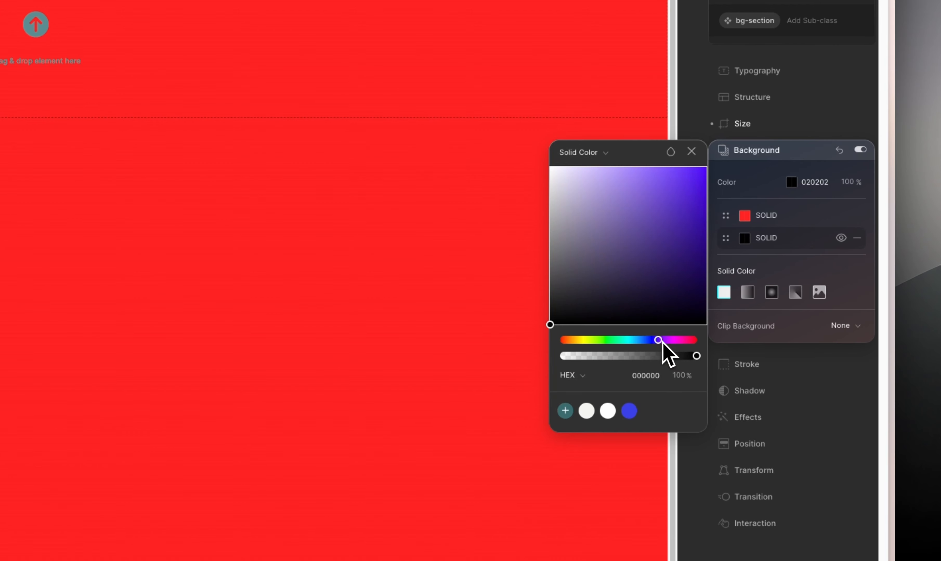
drag(671, 305, 691, 189)
click(801, 275)
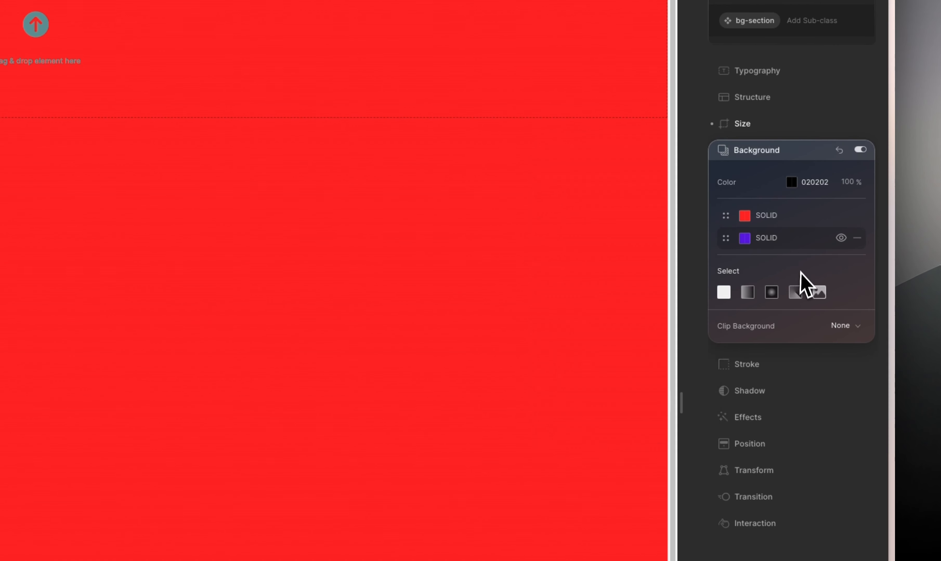
Move the blue-violet layer above the red one and lower its opacity so the two colors blend
drag(734, 240, 732, 211)
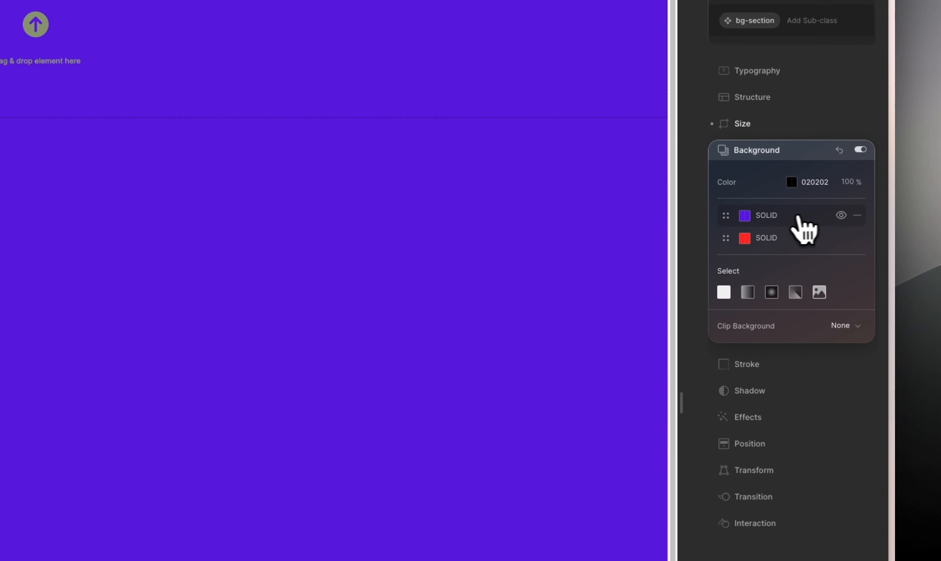
click(744, 217)
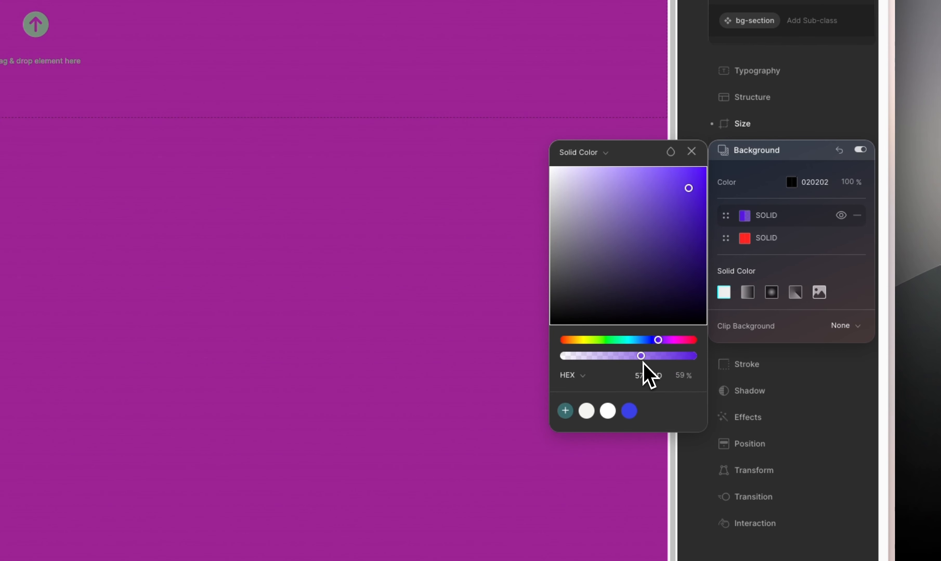
mouse_move(676, 362)
mouse_down()
mouse_move(630, 362)
mouse_move(676, 361)
mouse_up()
click(691, 151)
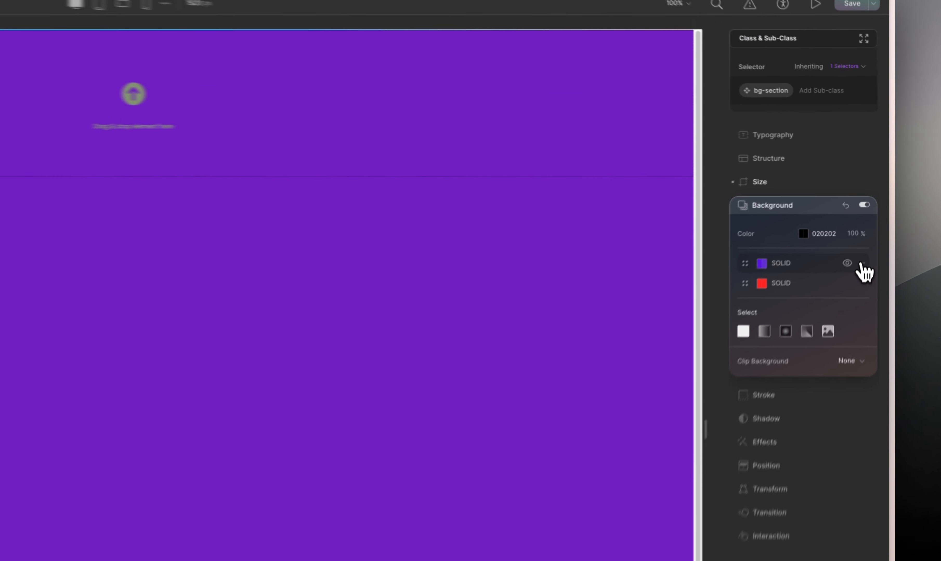
Replace both solid color background layers with a linear gradient layer and open its settings
click(876, 203)
click(875, 203)
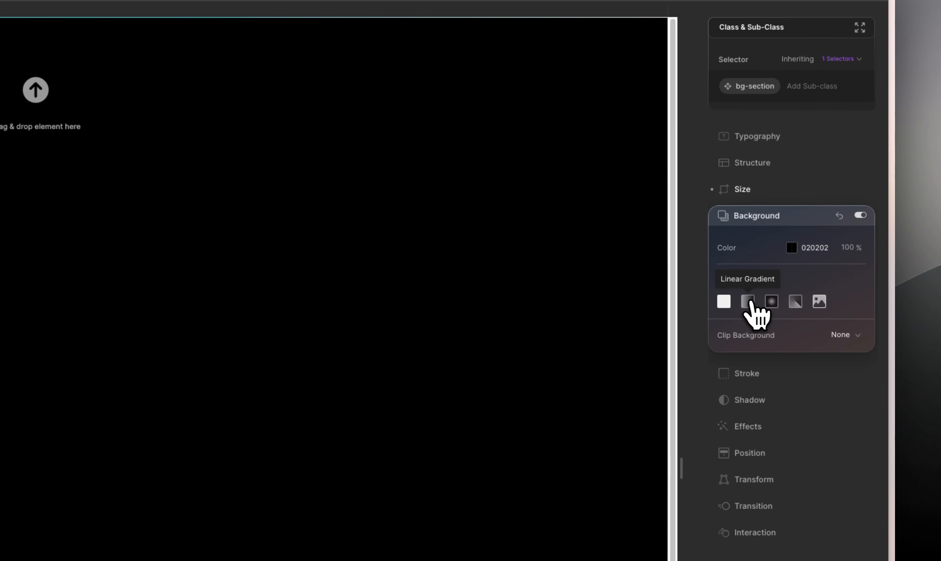
click(751, 303)
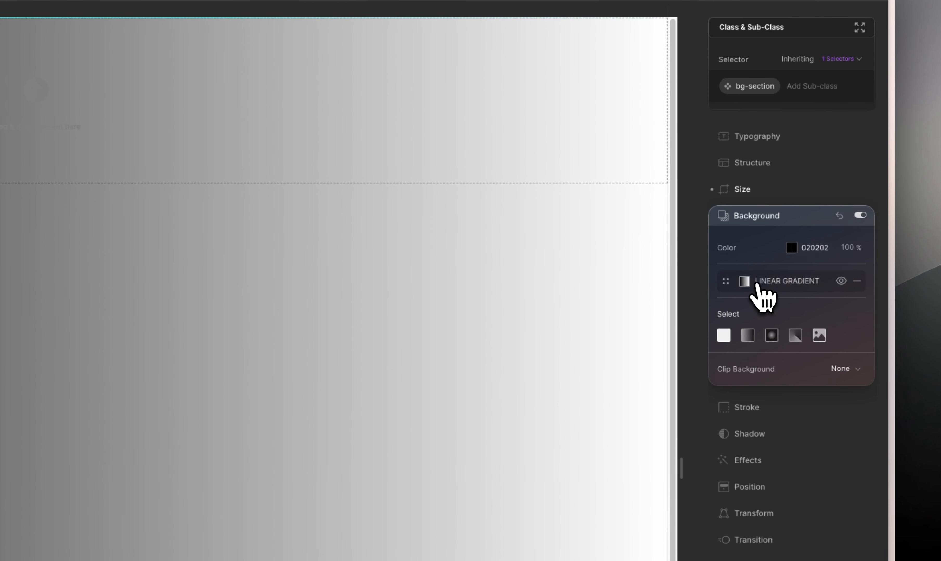
click(747, 286)
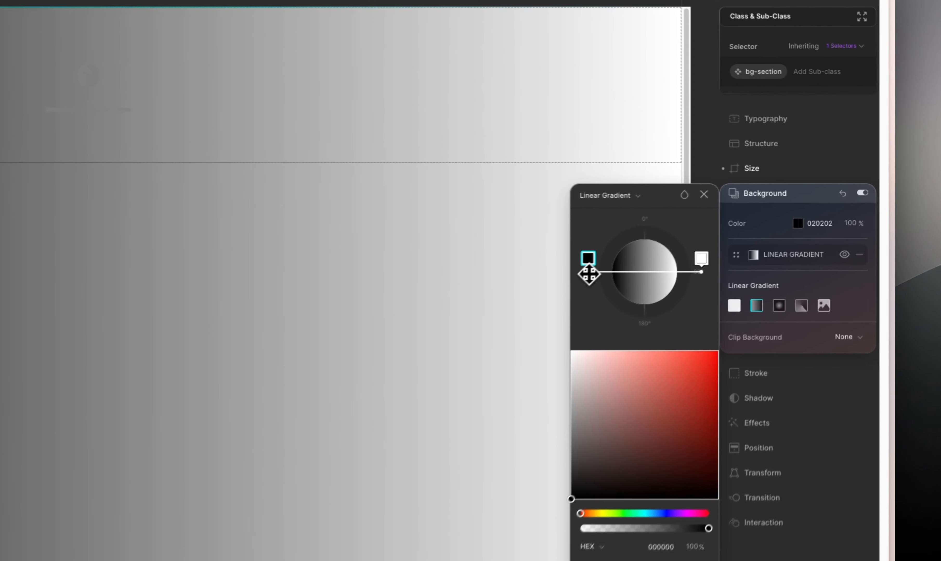
Reverse the linear gradient so it starts with white, and move the black stop to the middle of the gradient line
drag(732, 213, 732, 206)
drag(570, 267, 694, 300)
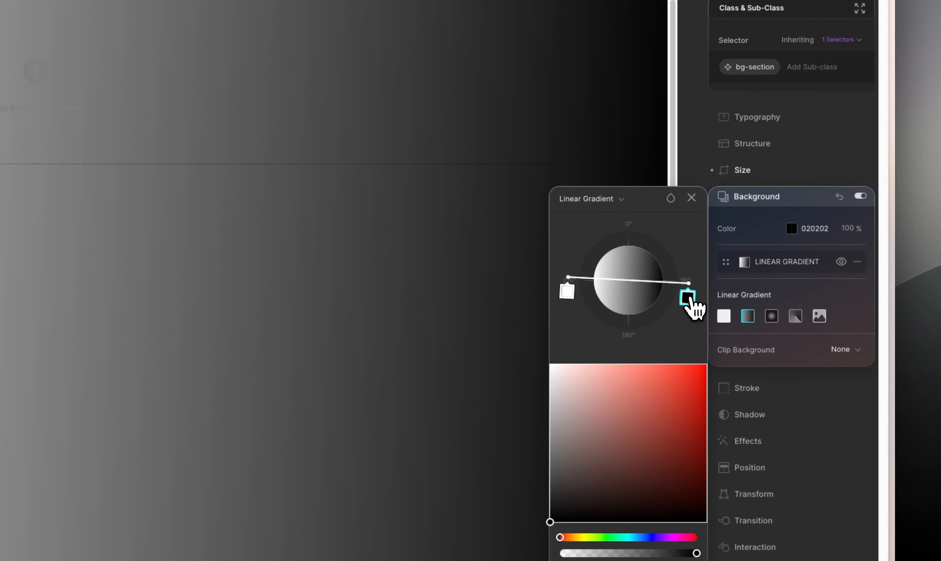
drag(692, 306, 639, 306)
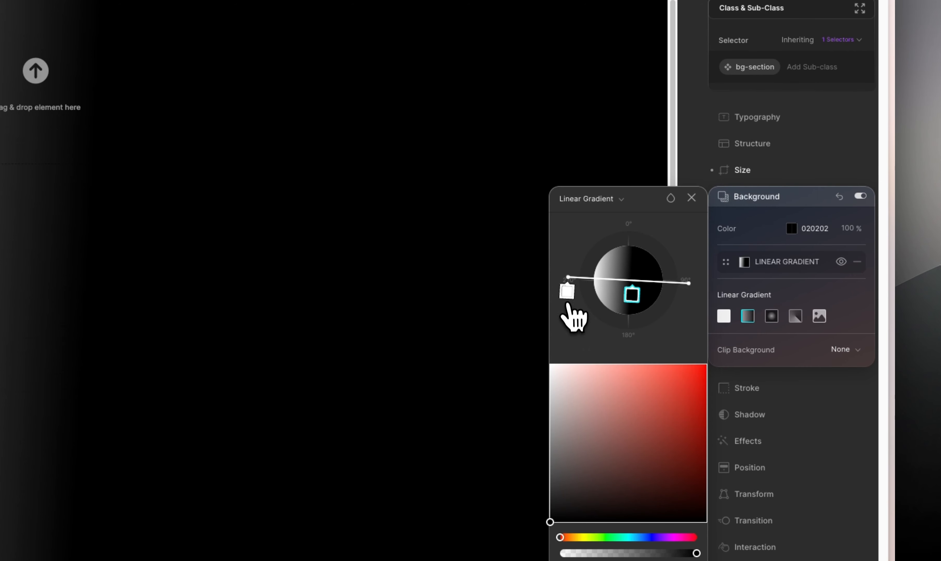
drag(568, 308, 624, 313)
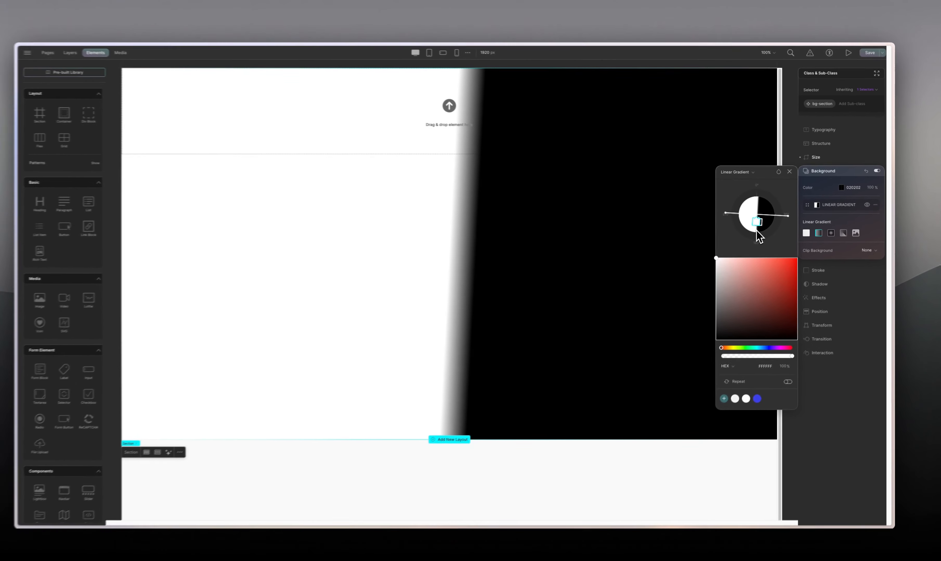
drag(757, 231, 729, 226)
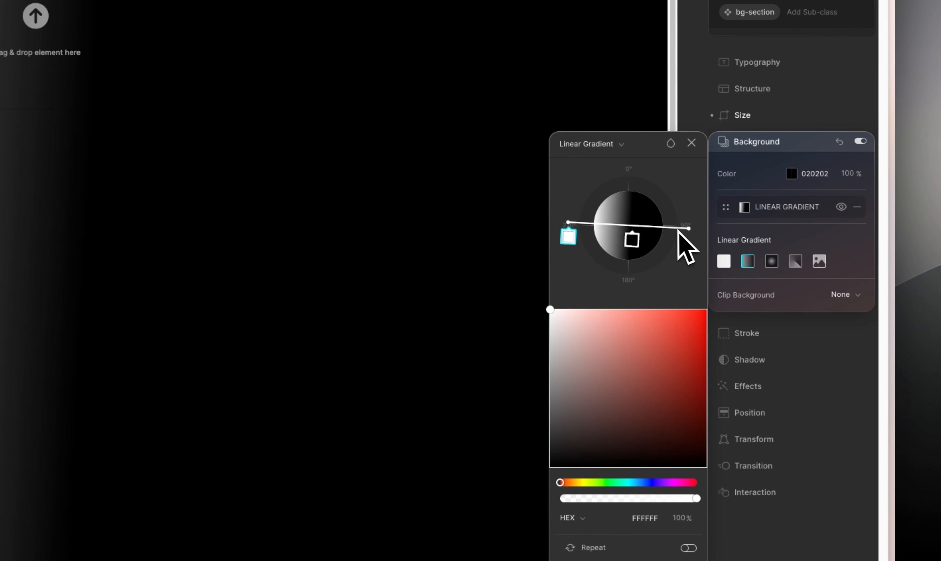
Add a red EA1212 stop beyond the black one and rotate the gradient diagonally so red begins at the section's lower-left corner
click(660, 226)
drag(668, 323, 694, 323)
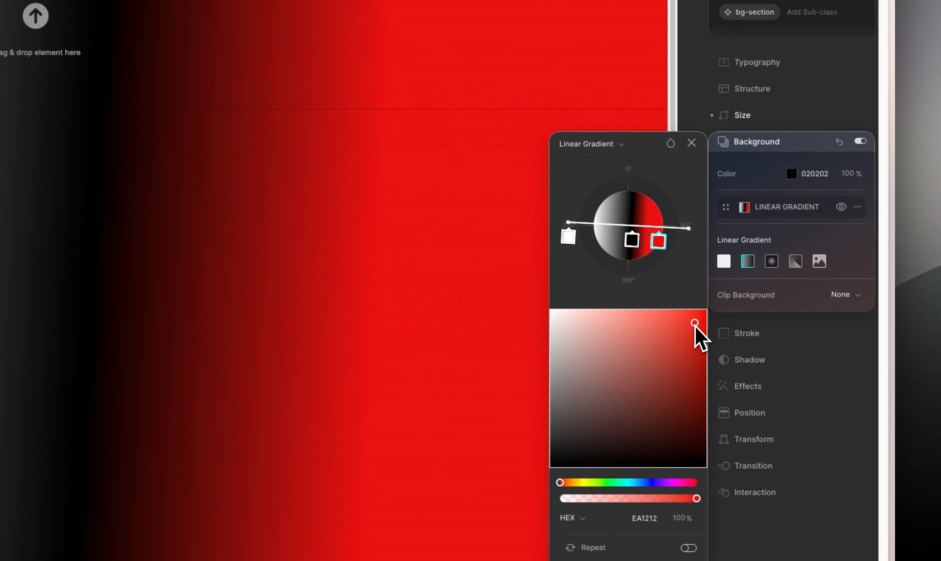
drag(631, 240, 681, 253)
click(664, 242)
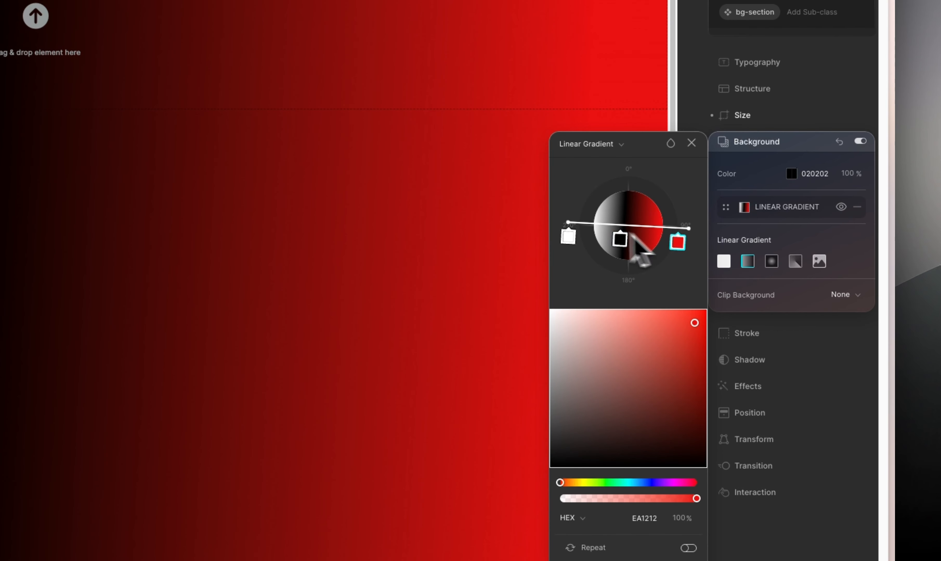
drag(563, 235, 664, 215)
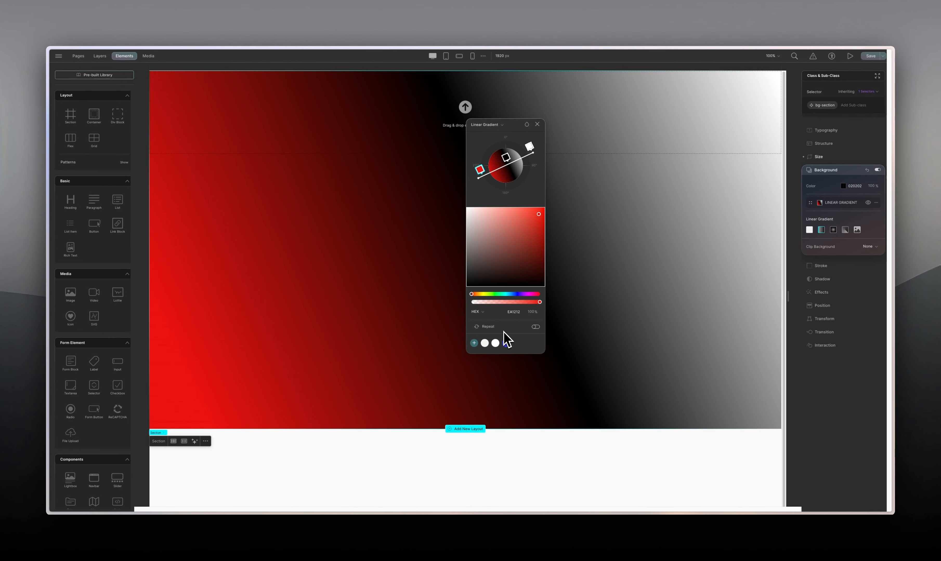
Turn on Repeat for the linear gradient and bring the red, black and white stops closer together to form stripes
click(536, 327)
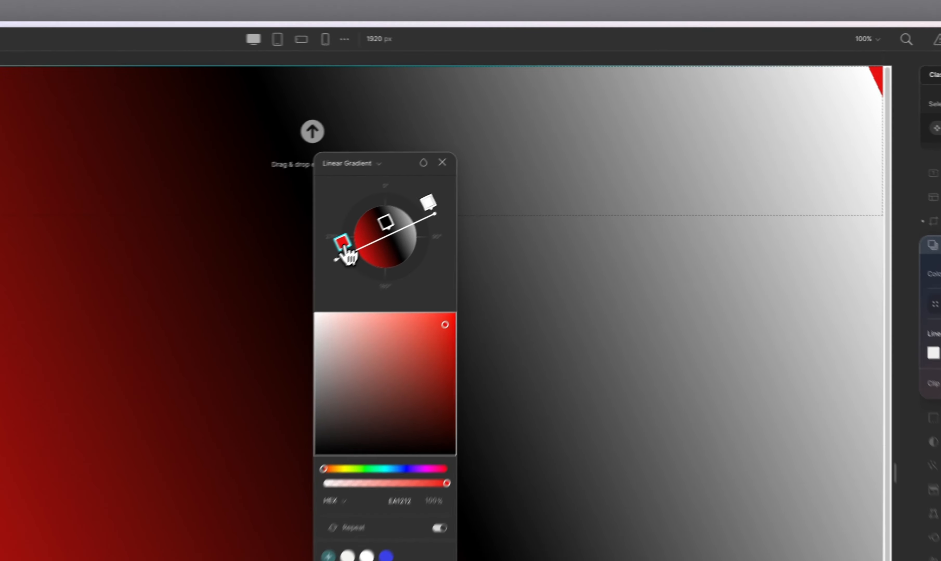
drag(486, 173, 495, 168)
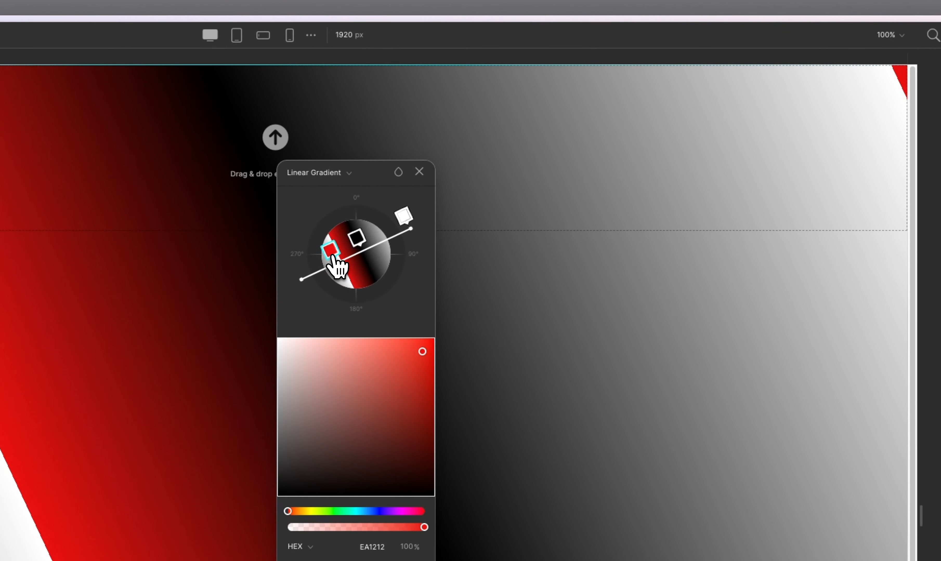
drag(356, 238, 351, 240)
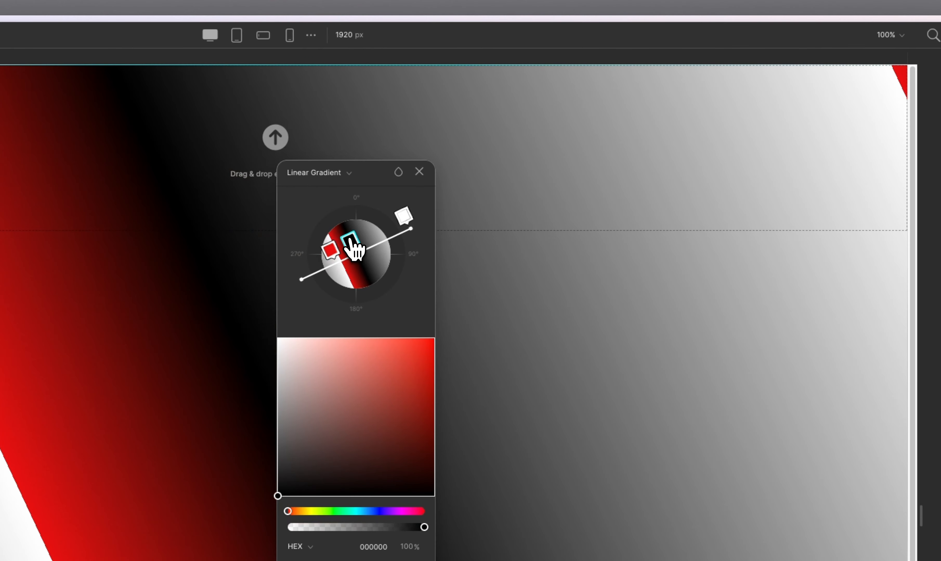
drag(411, 218, 363, 235)
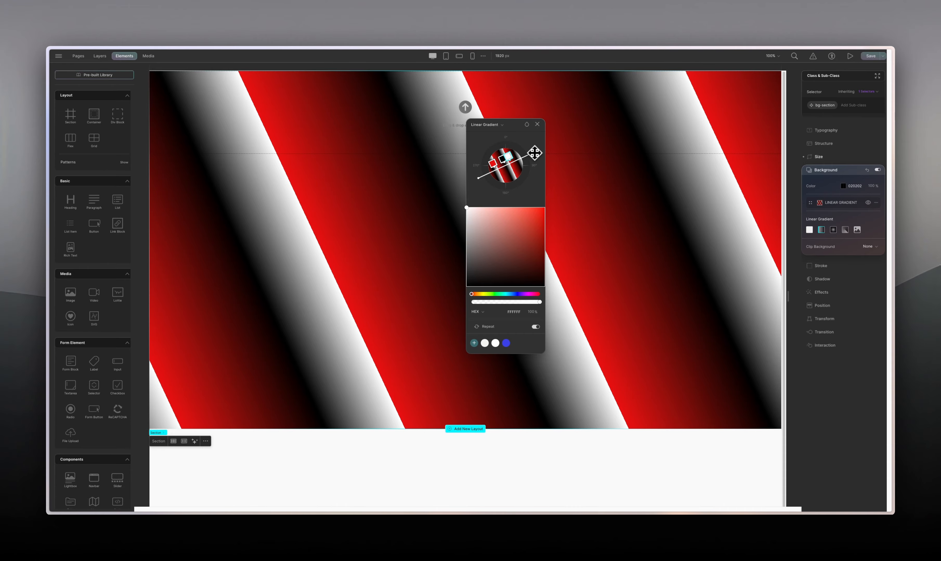
Rotate the repeating gradient line to horizontal so the stripes run vertically
drag(535, 153, 535, 168)
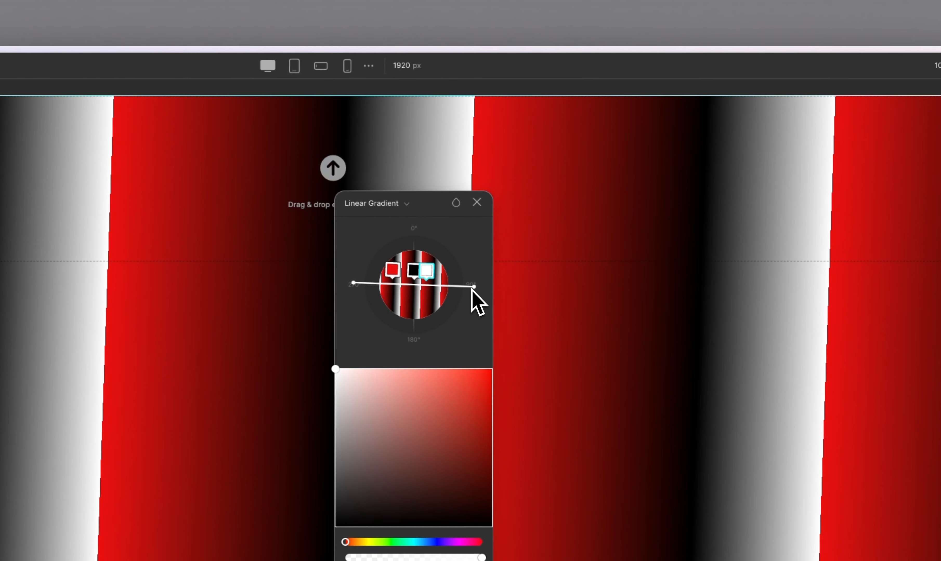
mouse_move(472, 289)
mouse_down()
mouse_move(469, 309)
mouse_move(470, 279)
mouse_up()
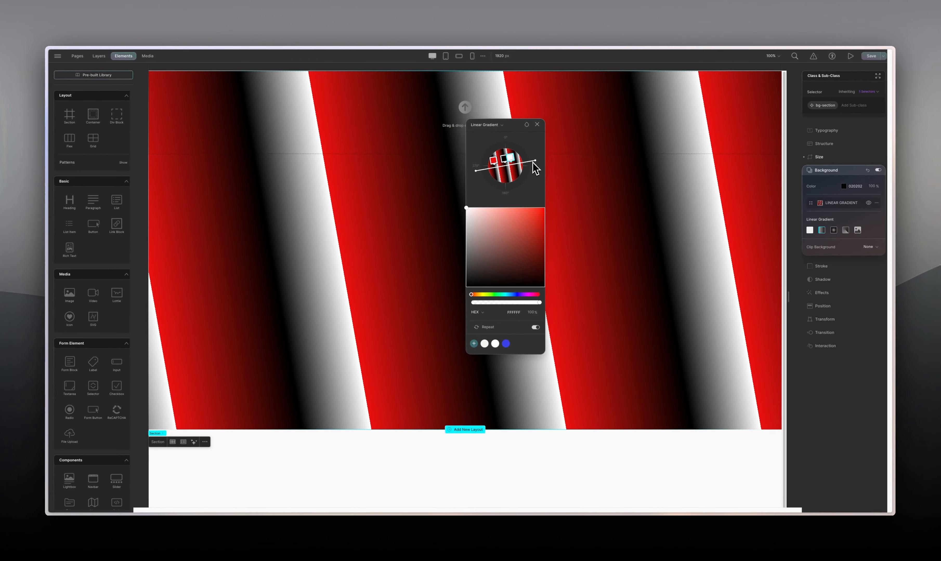
drag(533, 163, 535, 167)
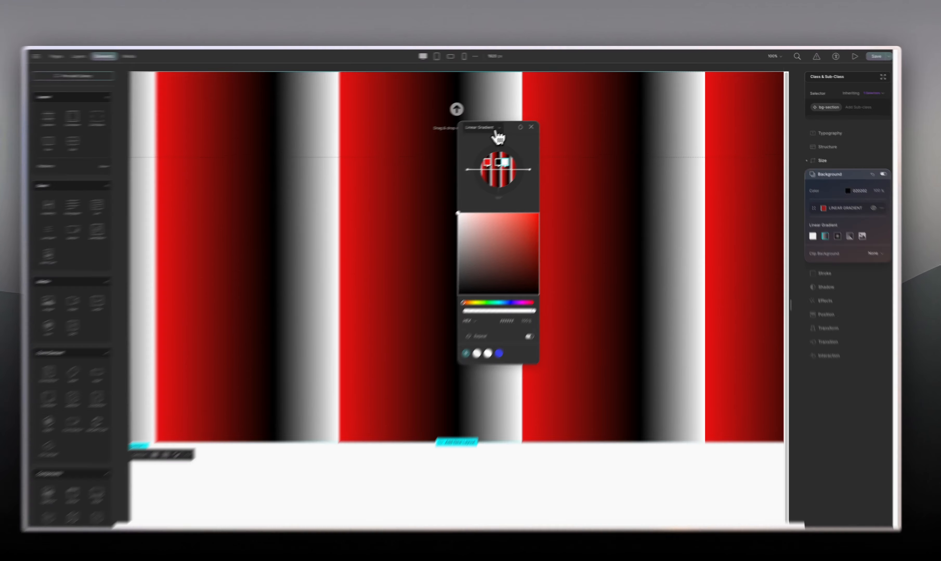
Change the background layer's fill type to Radial Gradient and reopen its settings, placed over the canvas
click(486, 124)
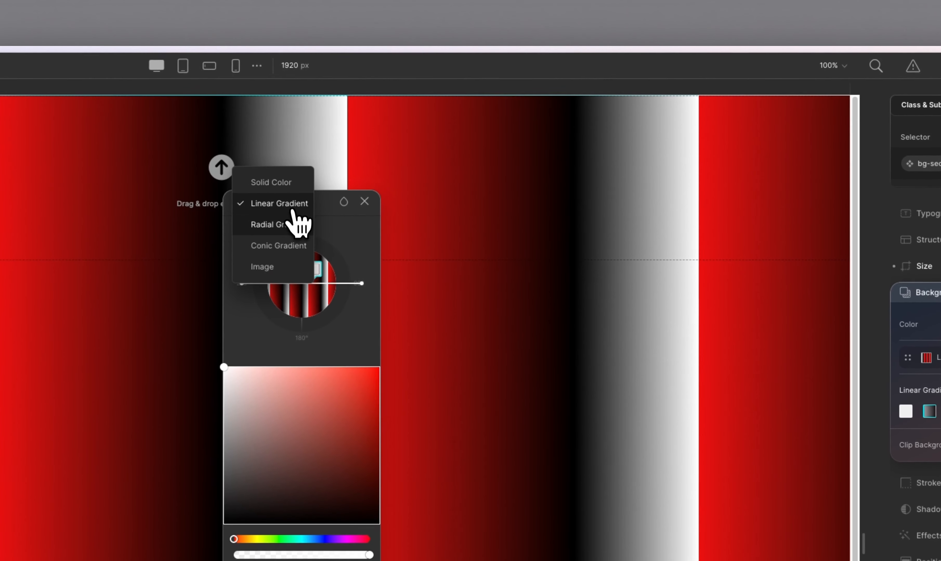
click(294, 227)
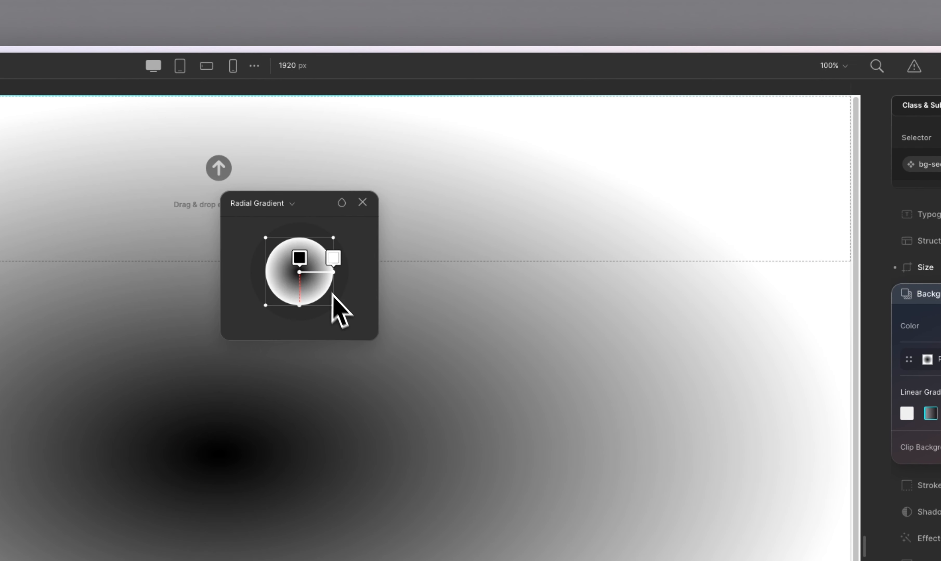
click(362, 203)
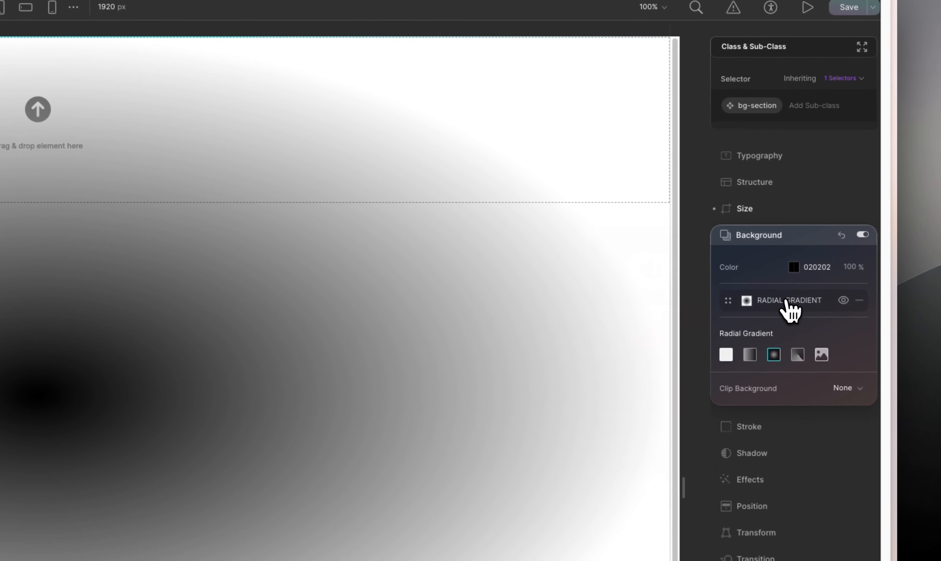
click(748, 302)
drag(622, 232, 82, 176)
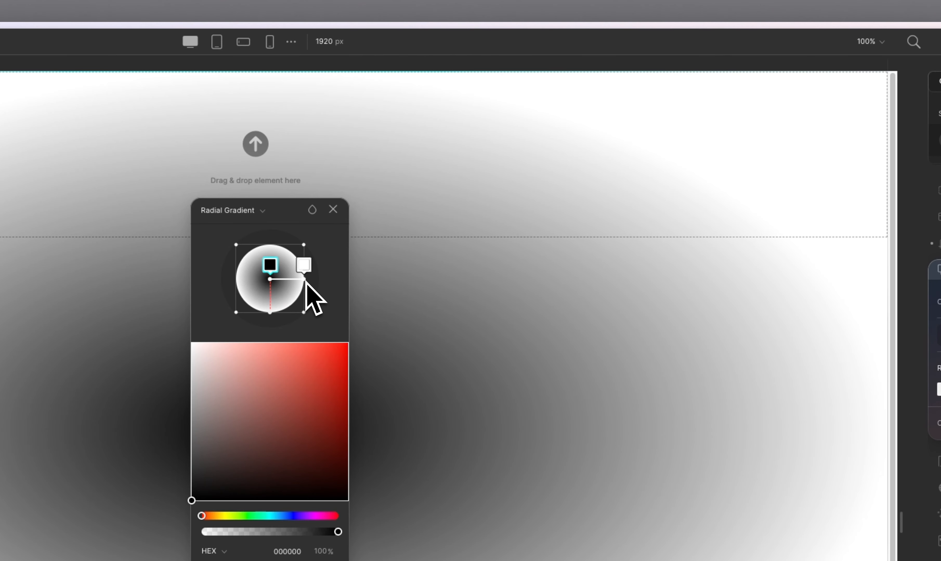
Stretch the radial gradient horizontally by pulling its outer end and center far apart
drag(306, 282, 644, 268)
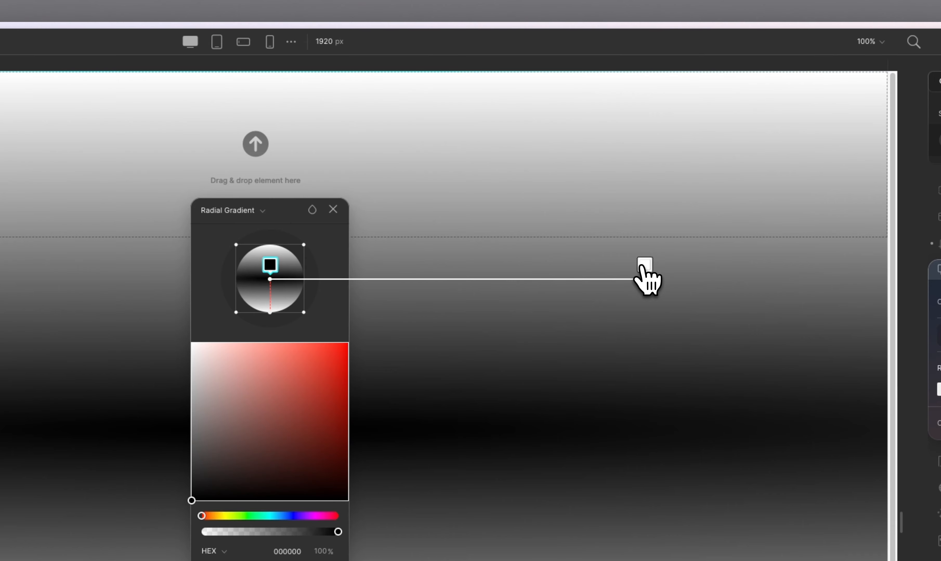
mouse_move(647, 284)
mouse_down()
mouse_move(811, 275)
mouse_move(651, 285)
mouse_up()
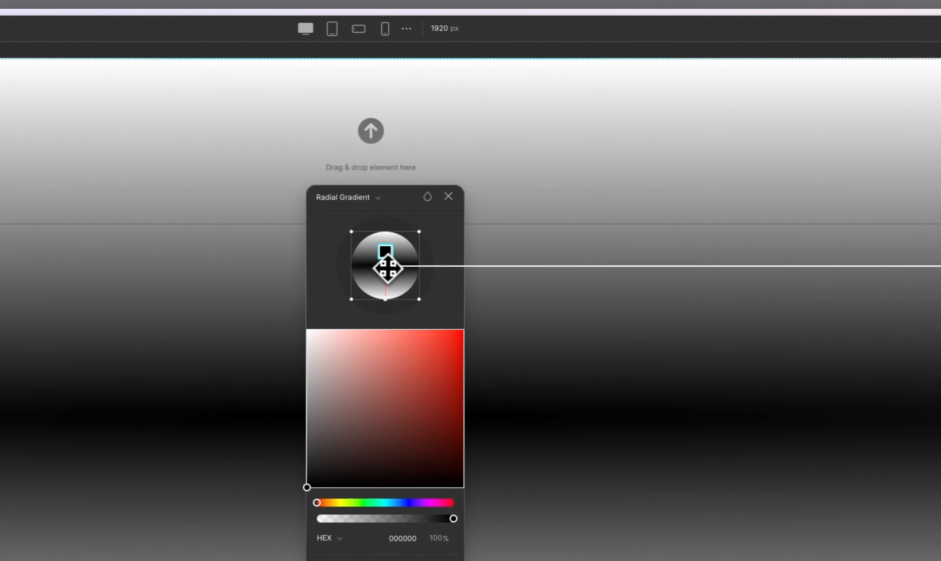
drag(50, 268, 0, 285)
Add two stops along the radial gradient line and color the outer one blue-violet 453BC0
drag(275, 275, 823, 294)
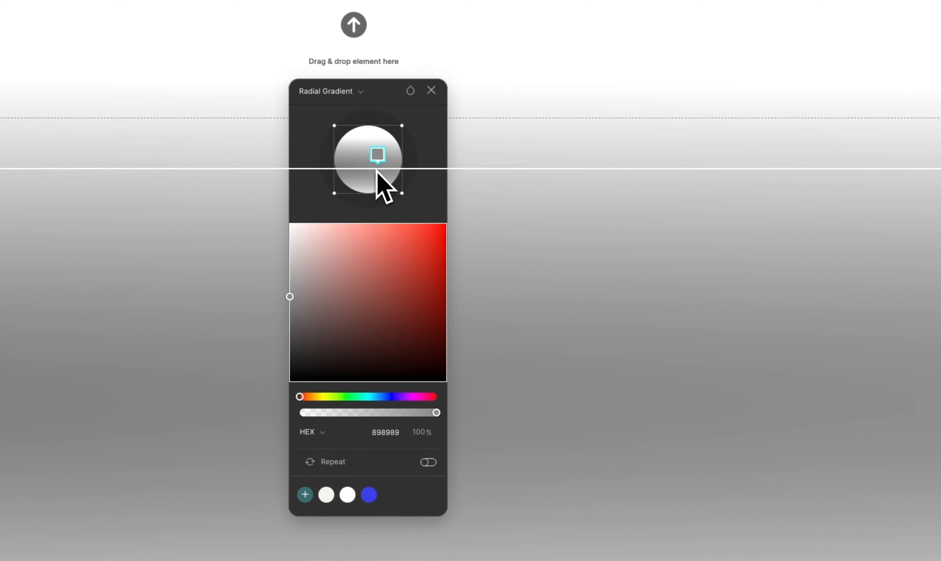
click(641, 168)
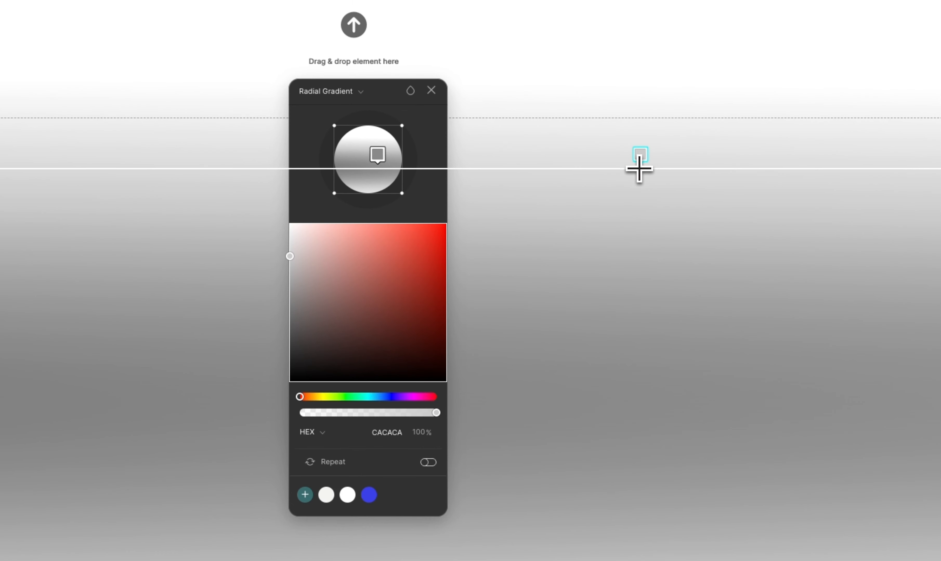
click(398, 263)
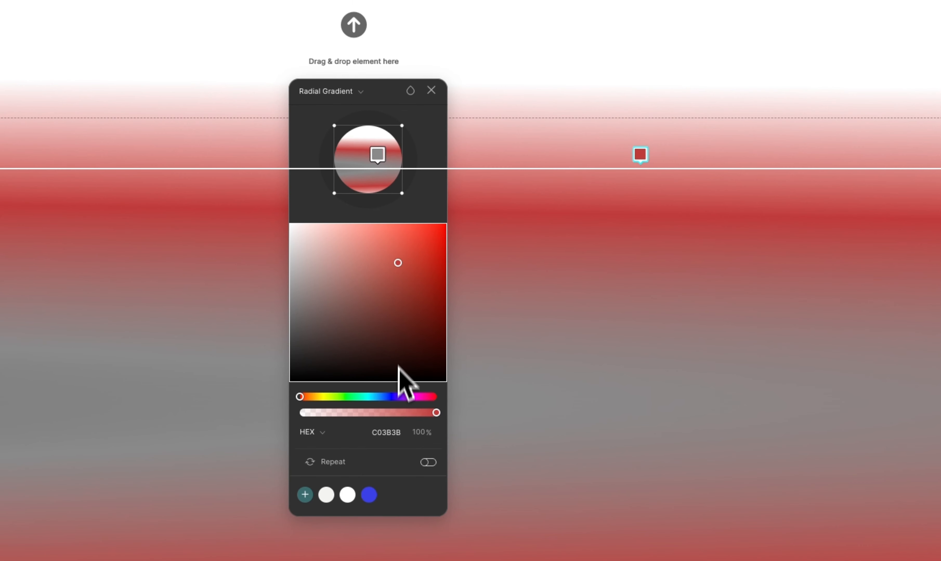
click(397, 398)
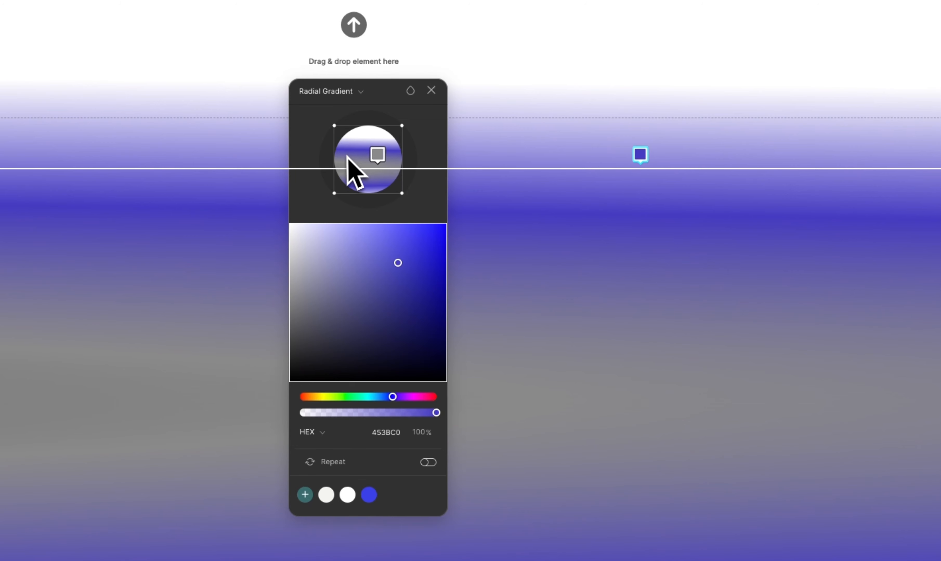
Color the radial gradient's inner added stop pale lavender D9D7FF and turn on Repeat
click(378, 155)
click(393, 317)
click(317, 236)
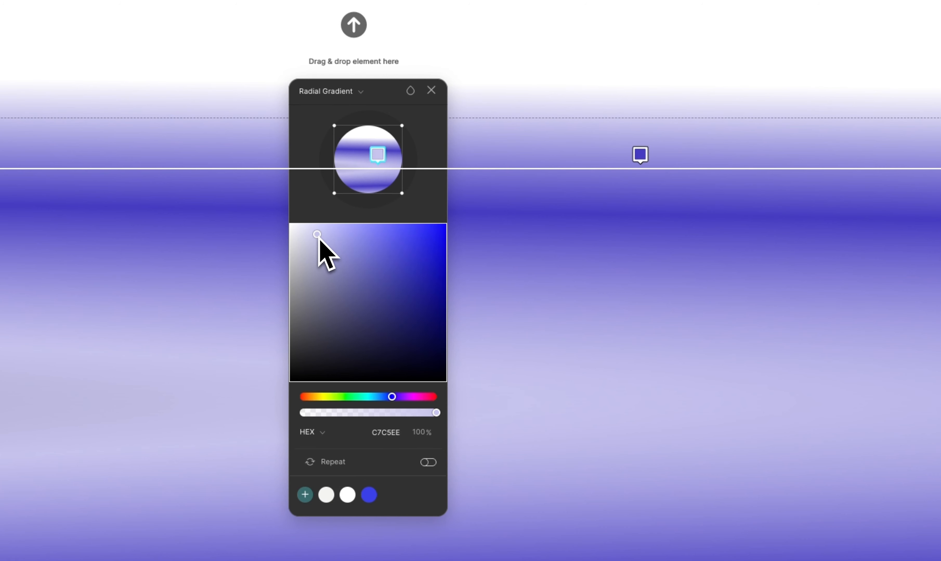
drag(319, 238, 315, 224)
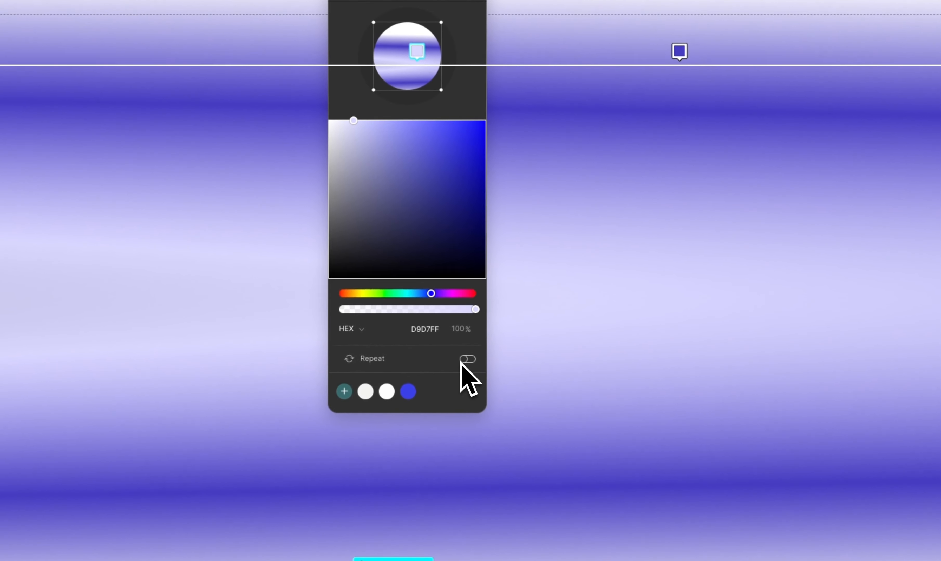
click(471, 359)
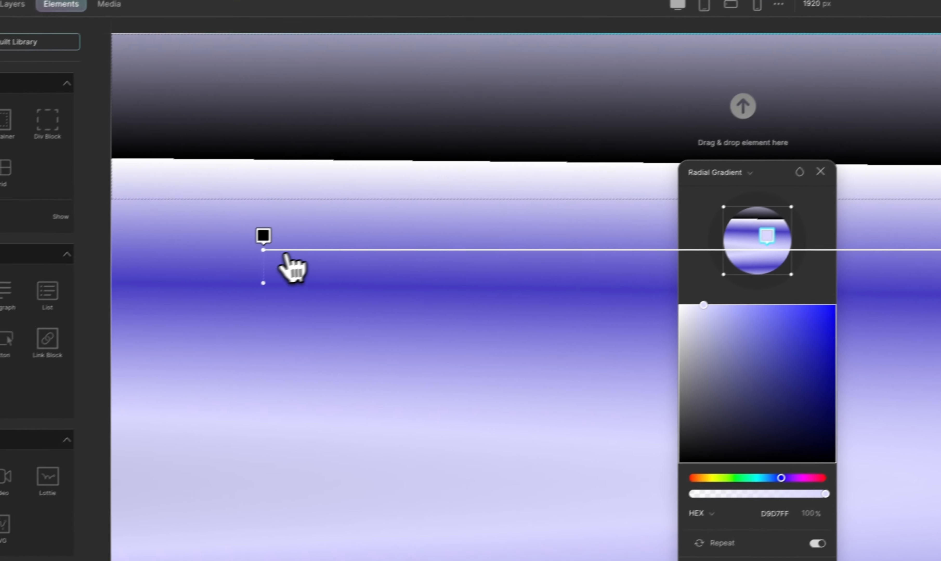
Change the black center stop to red FA0005 and move it along the gradient line closer to the lavender stop
click(263, 236)
drag(819, 480, 809, 480)
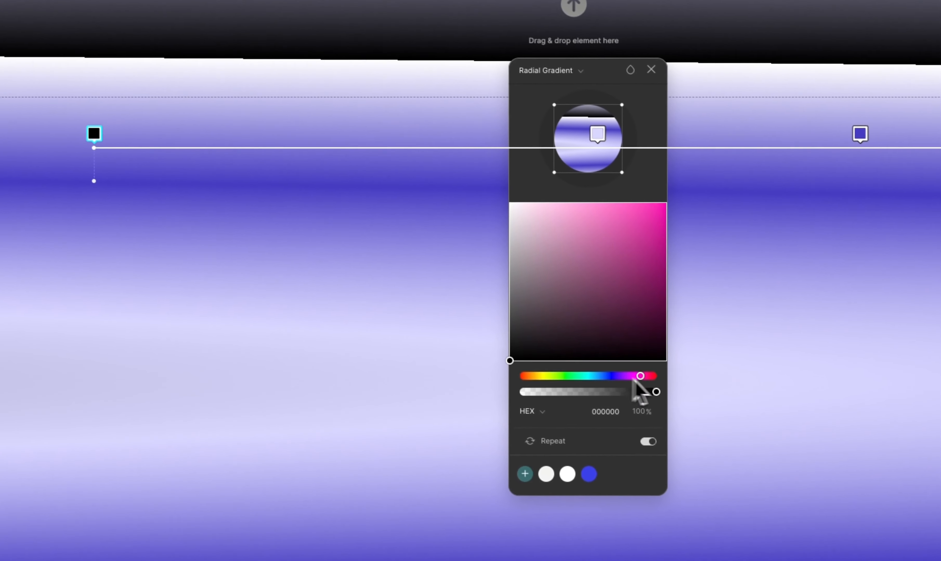
drag(635, 382, 664, 380)
mouse_move(652, 344)
mouse_down()
mouse_move(632, 313)
mouse_move(666, 212)
mouse_up()
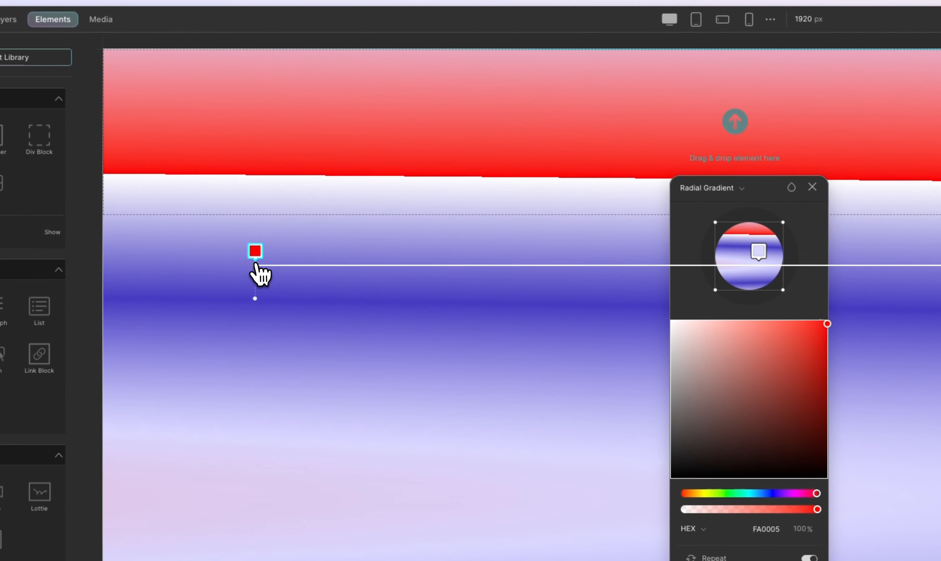
drag(89, 134, 529, 145)
drag(692, 272, 642, 273)
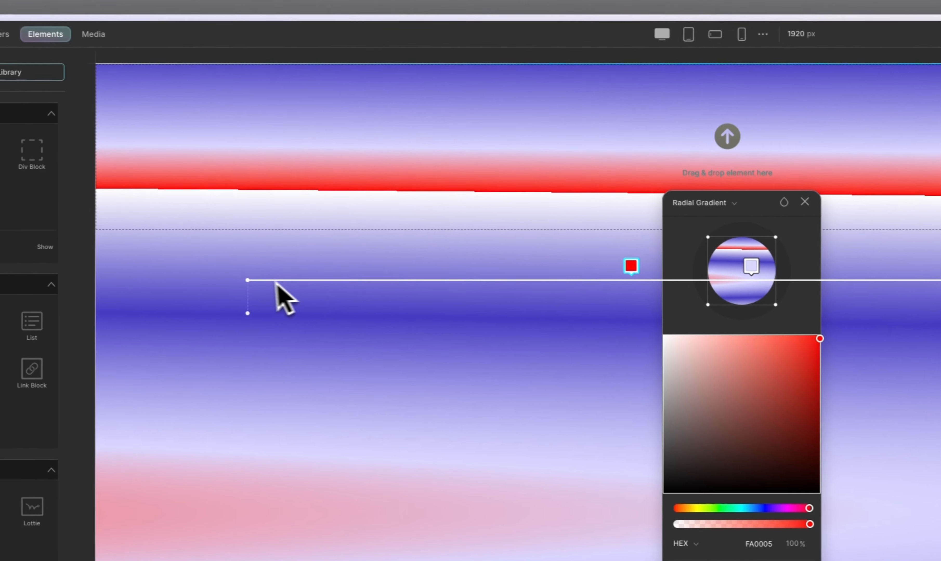
Shorten the radial gradient's horizontal extent so it repeats as narrow concentric rings across the section
drag(475, 282, 114, 278)
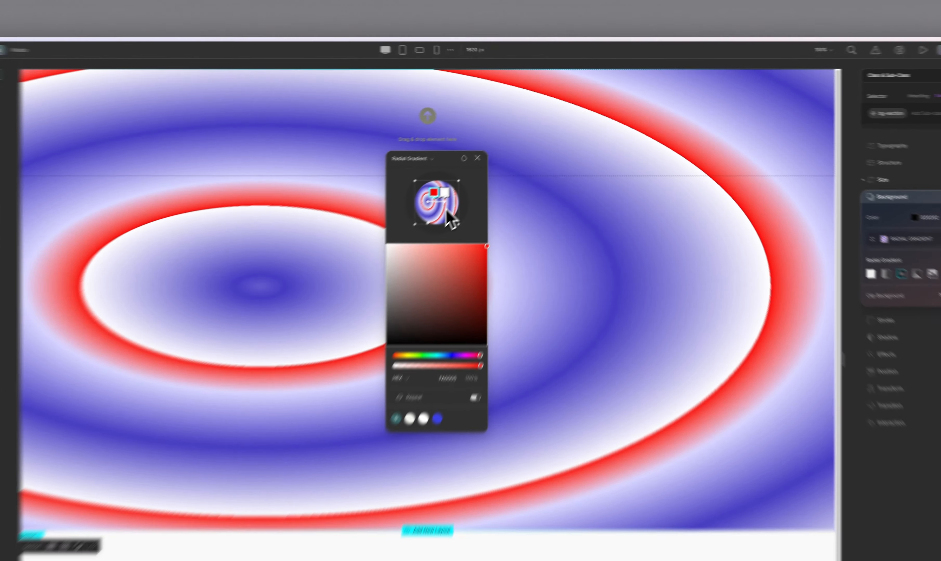
drag(377, 280, 351, 281)
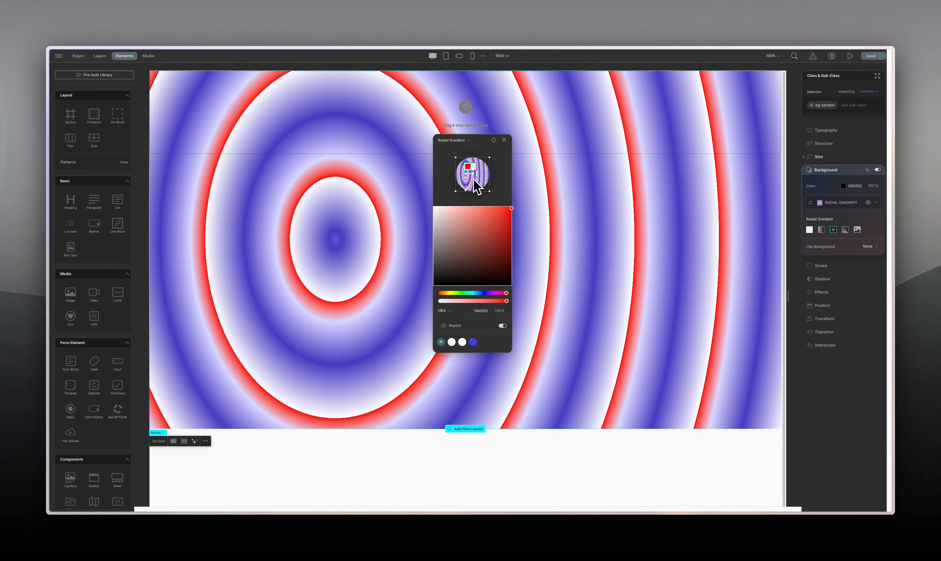
Narrow the radial gradient further, turn off Repeat, and reshape its vertical extent into a single small ellipse
drag(470, 179, 468, 179)
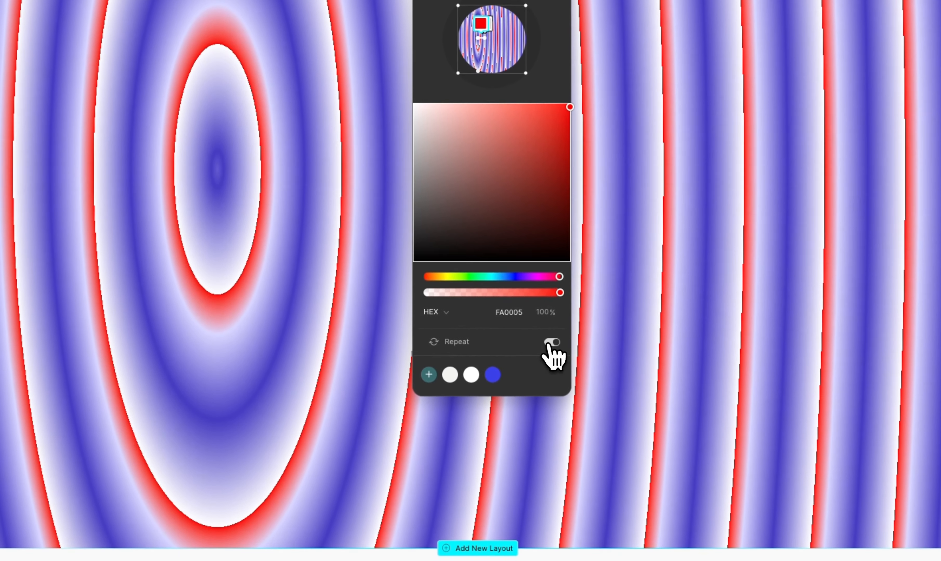
click(520, 435)
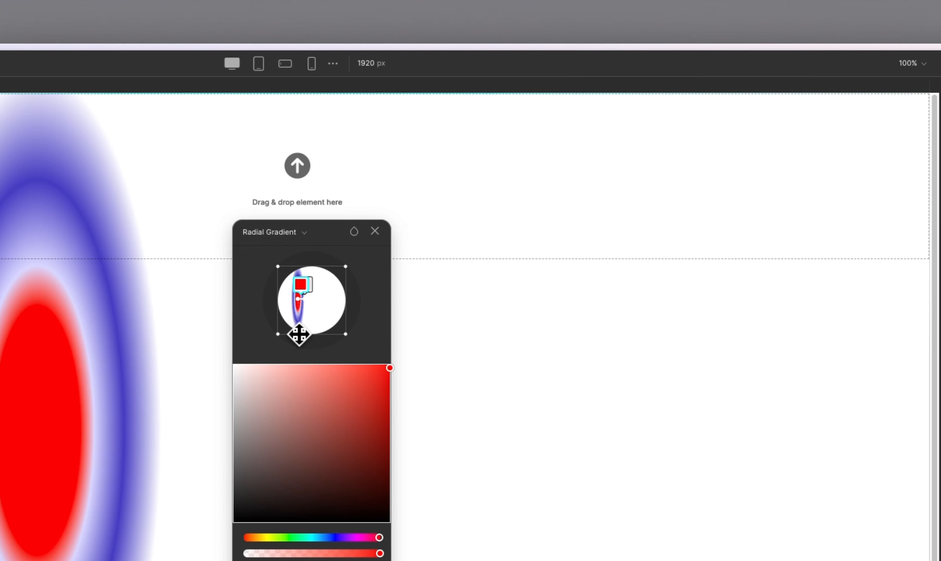
drag(299, 335, 293, 301)
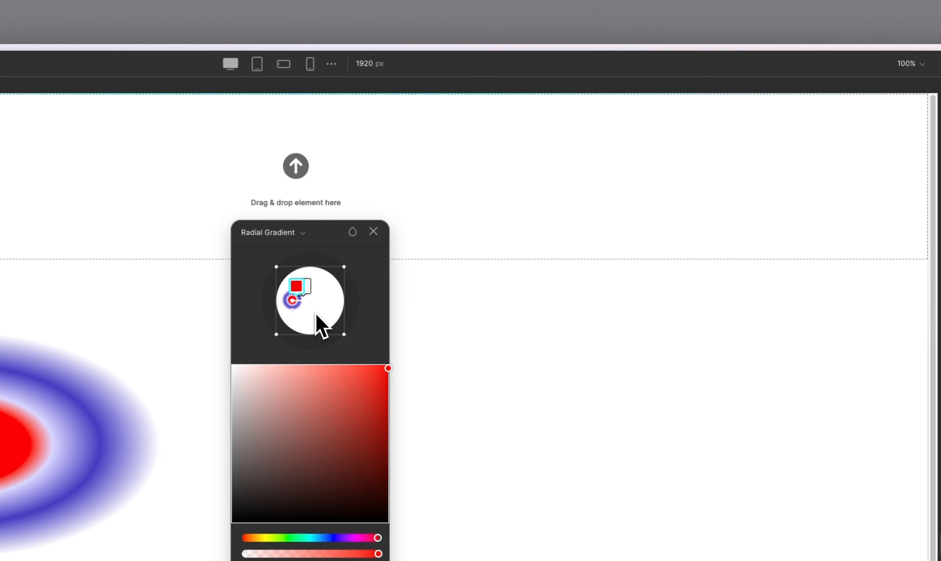
drag(305, 315, 306, 326)
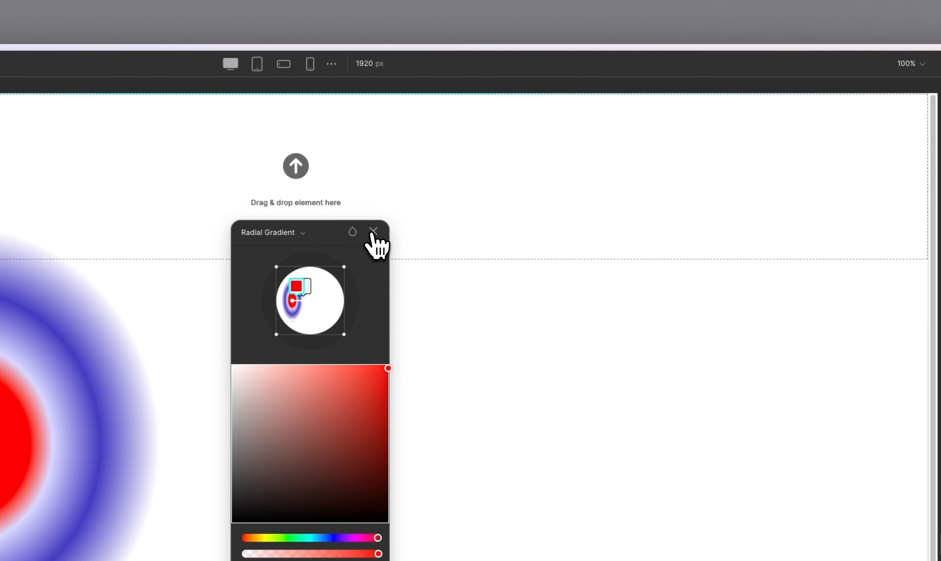
click(373, 232)
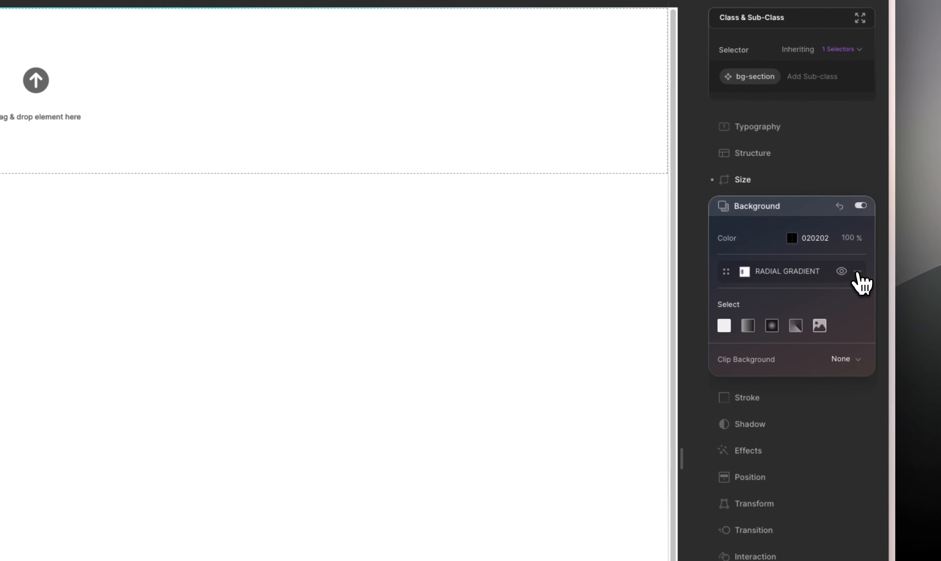
Replace the radial gradient layer with a conic gradient layer and open its settings beside the gradient's center
click(855, 279)
click(796, 291)
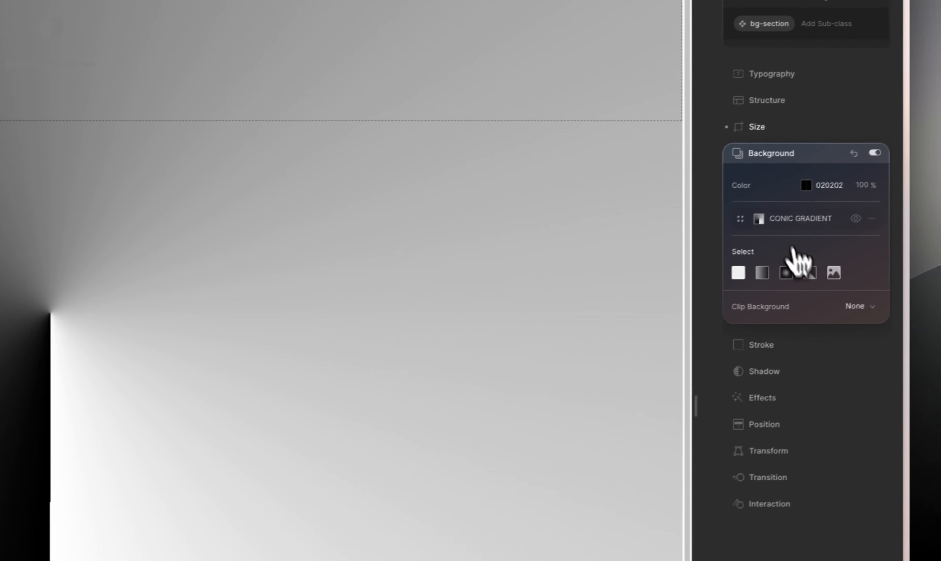
click(751, 230)
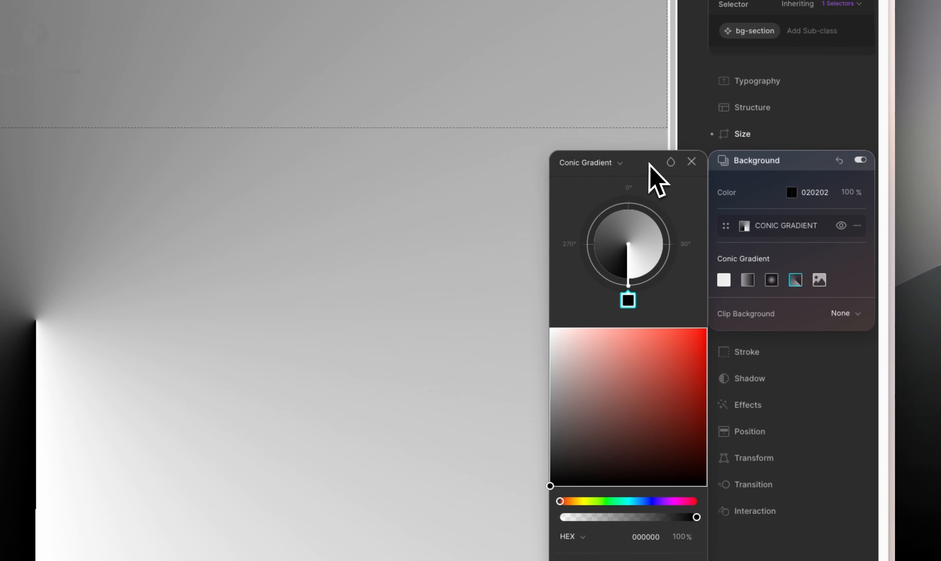
drag(650, 180, 191, 141)
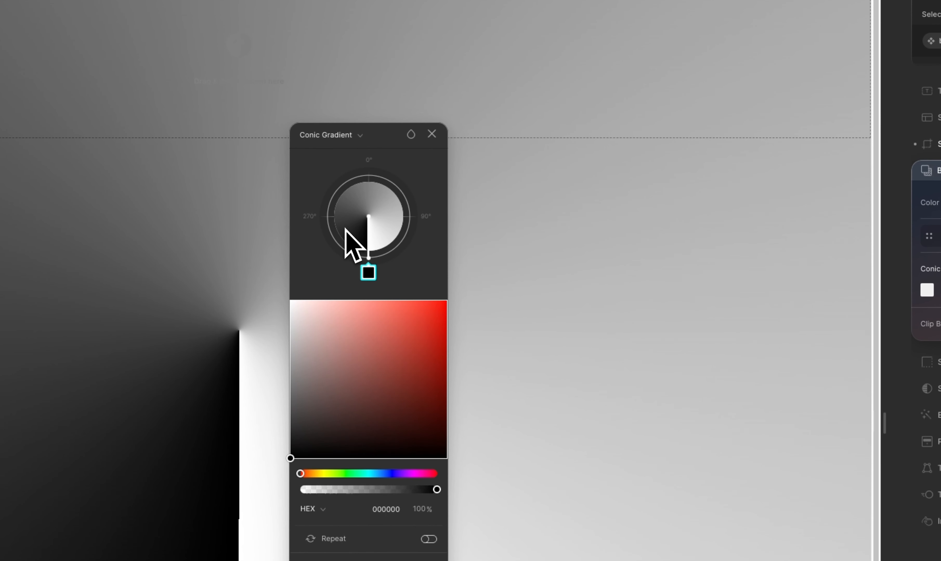
Add stops at the conic gradient's upper left and upper right, and color the upper-left one red FF0000
click(342, 189)
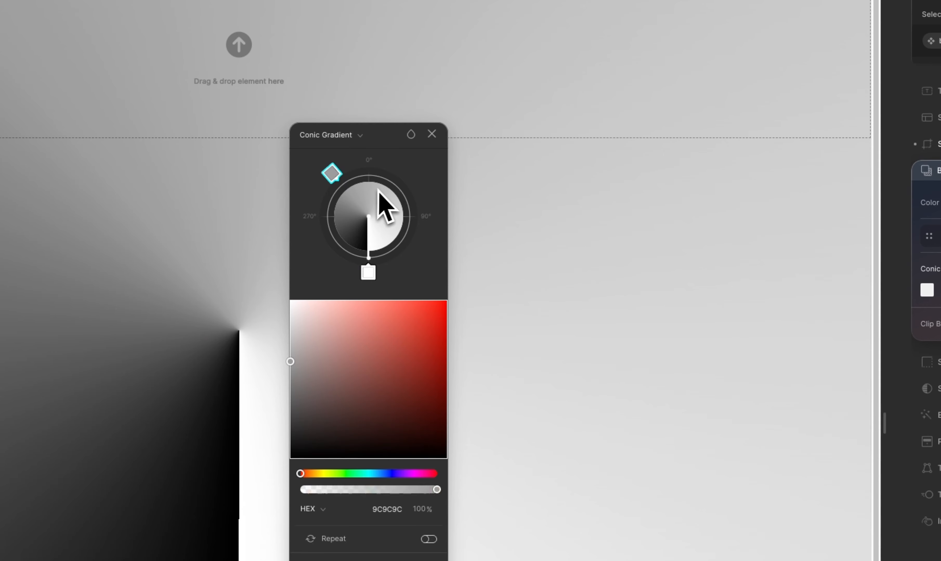
click(388, 187)
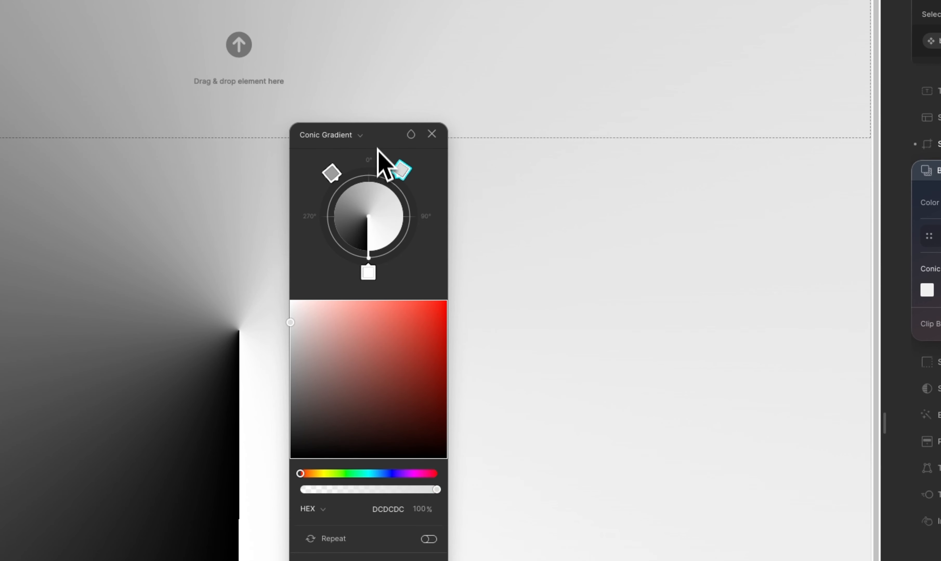
click(478, 193)
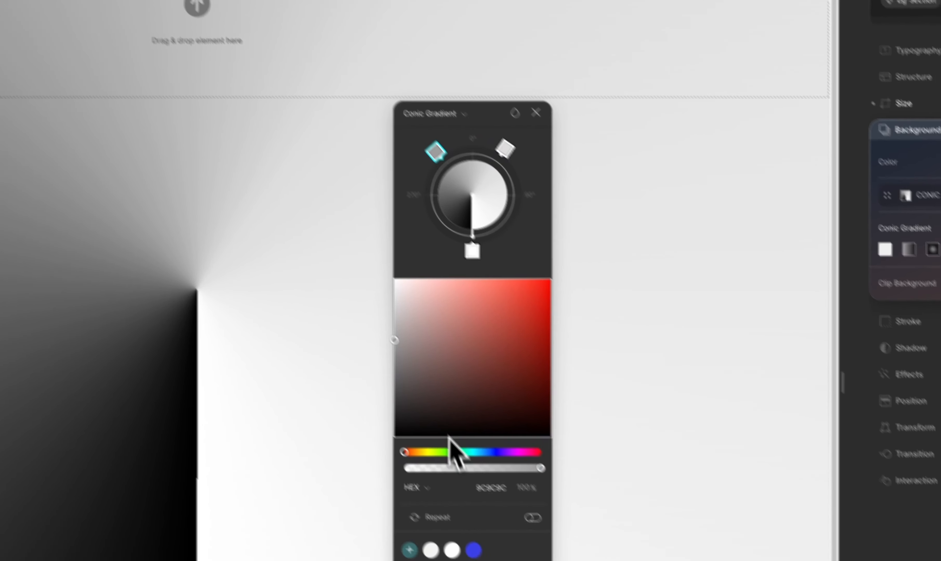
drag(580, 332, 593, 320)
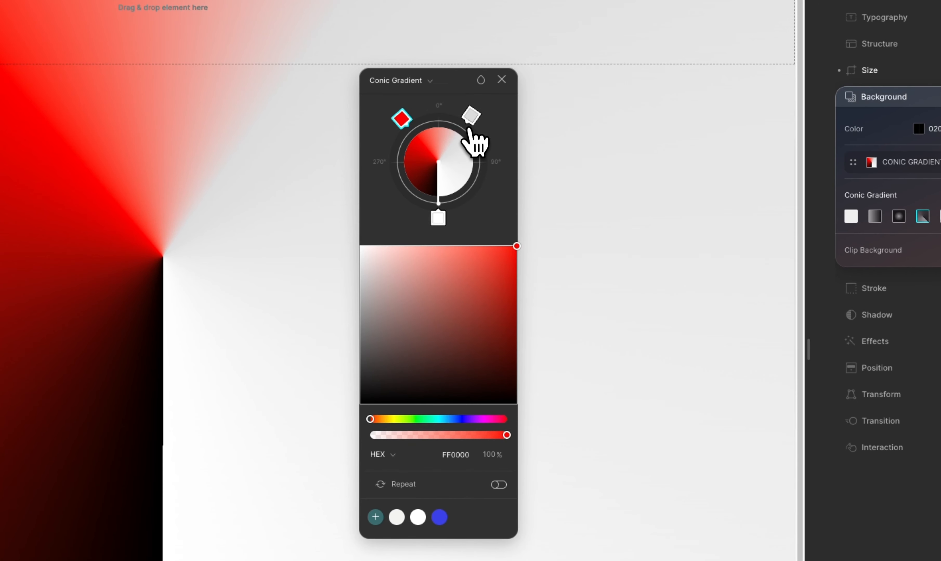
Color the conic gradient's upper-right stop blue-violet 3B00FF
click(470, 129)
click(467, 419)
click(480, 305)
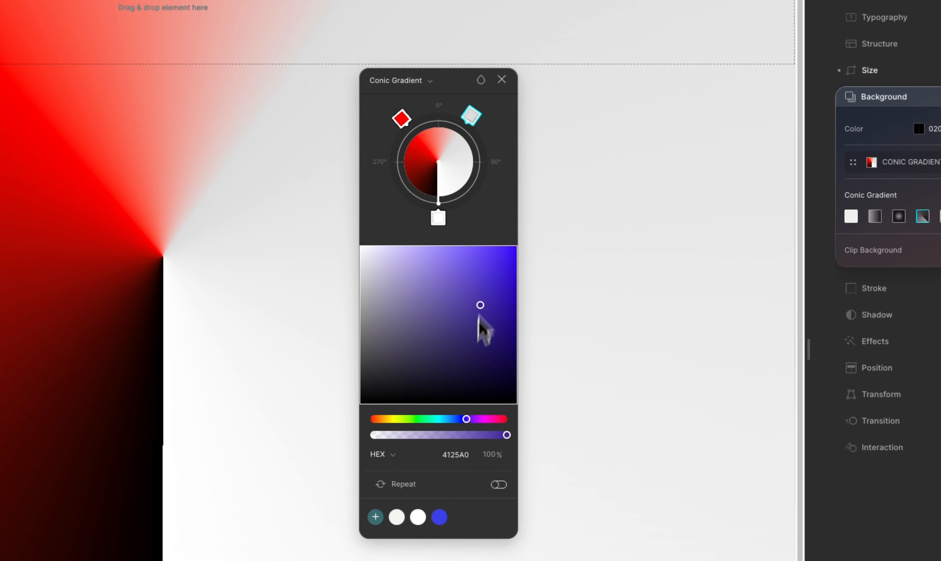
drag(479, 317, 532, 215)
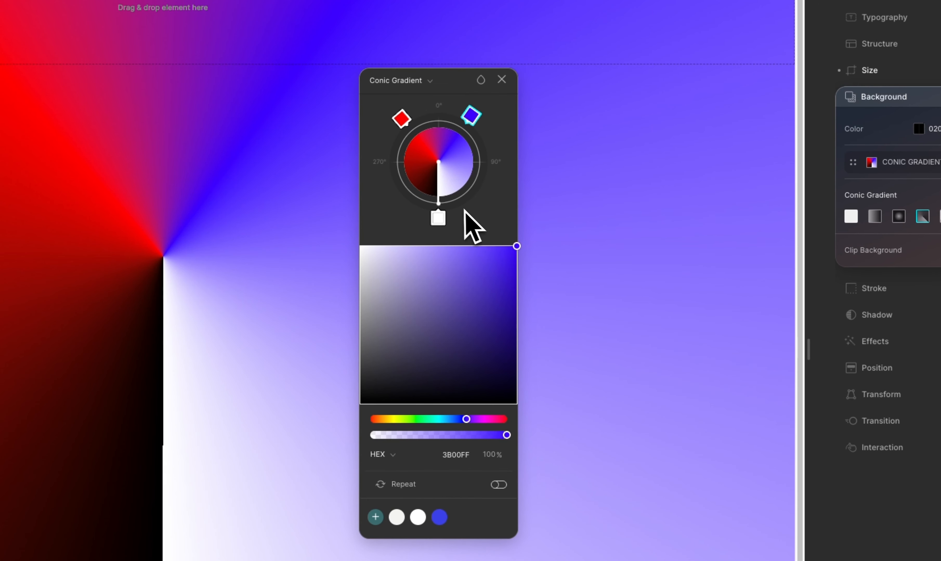
Reduce the opacity of the conic gradient's white stop to 0%
click(438, 218)
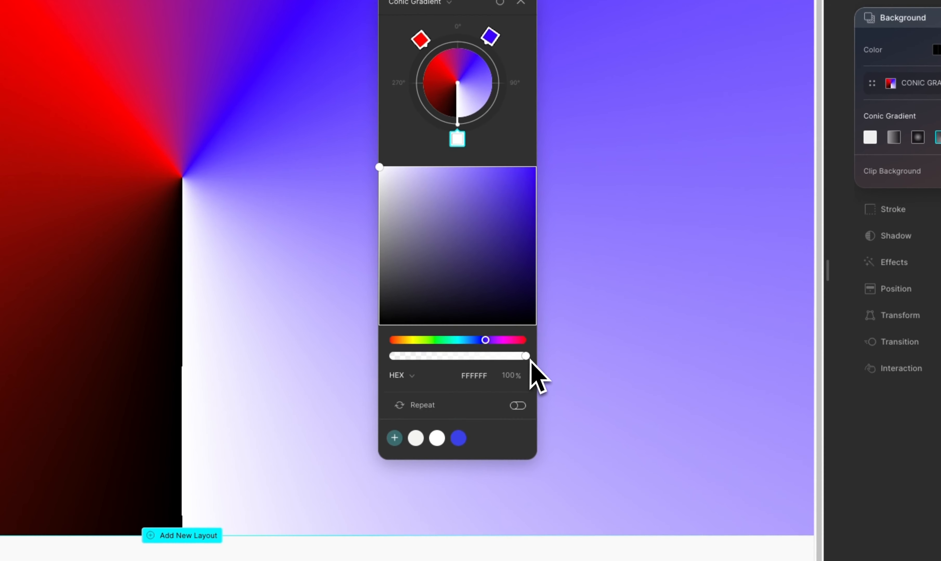
click(504, 435)
drag(526, 354, 348, 354)
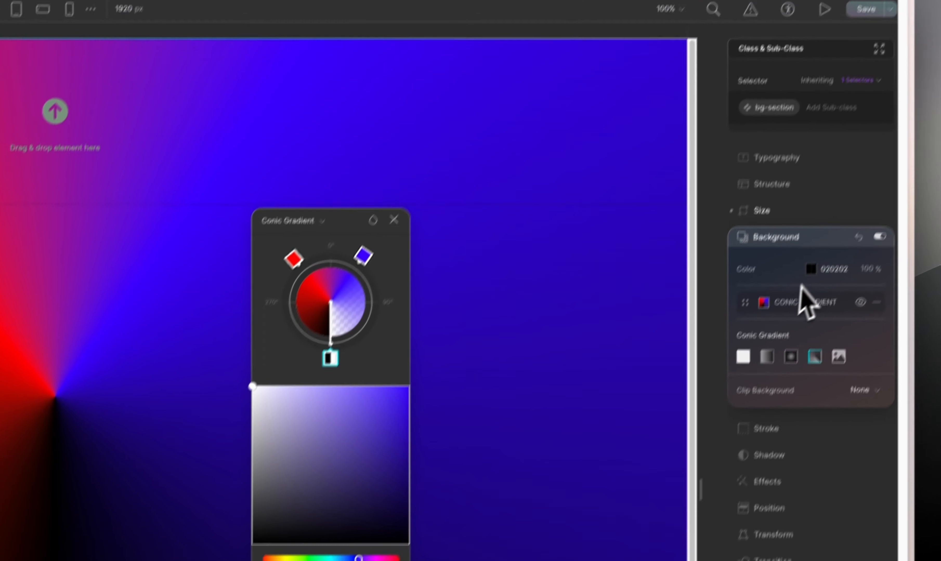
Set the section's base background color beneath the conic gradient to magenta D51ED5
click(938, 48)
click(792, 303)
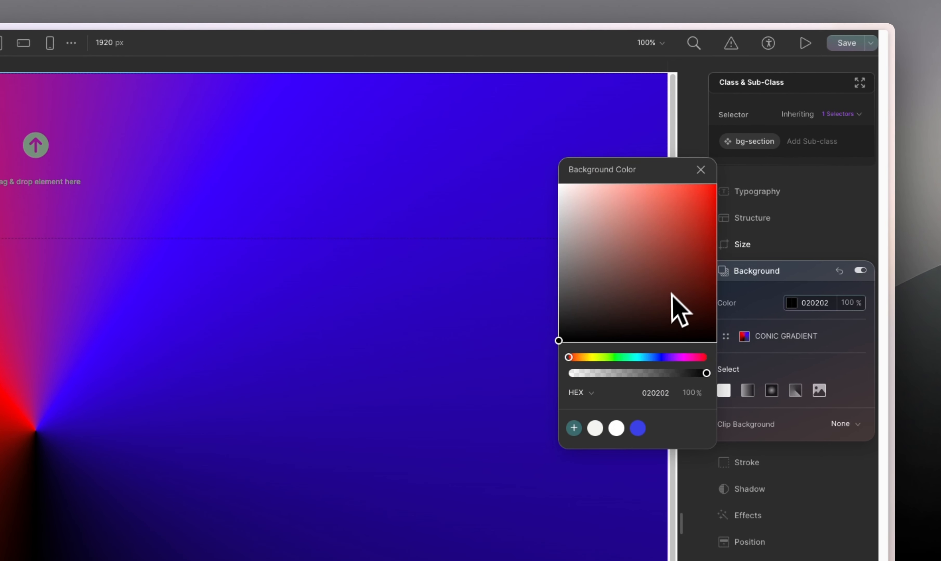
click(684, 357)
drag(699, 213, 717, 170)
drag(669, 233, 701, 218)
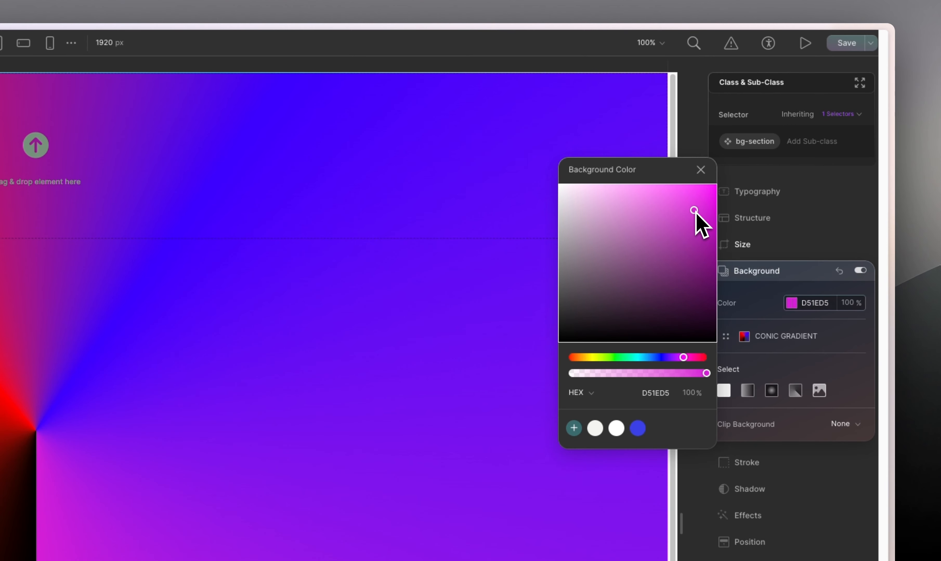
Add another stop at the lower left of the conic gradient and color it green 12C567
click(748, 336)
click(760, 336)
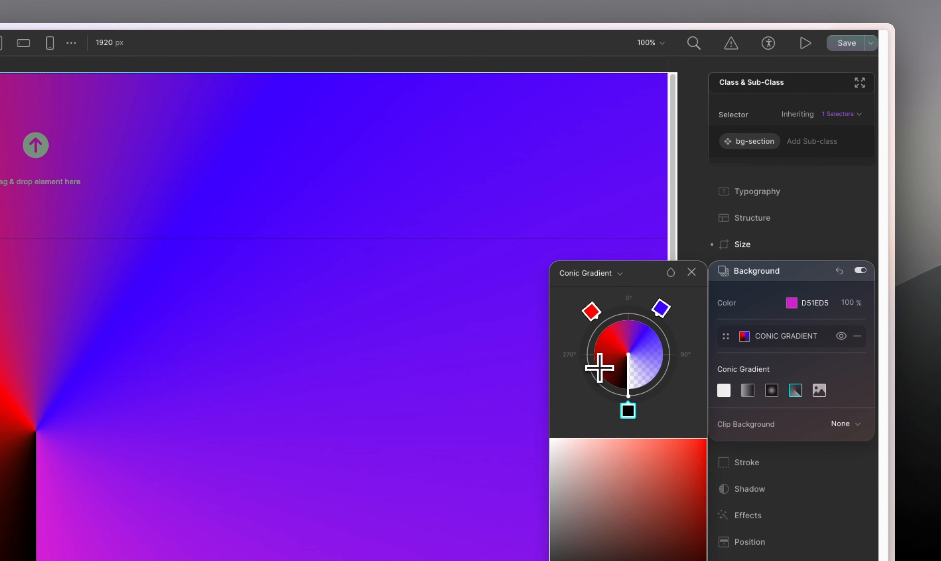
click(592, 371)
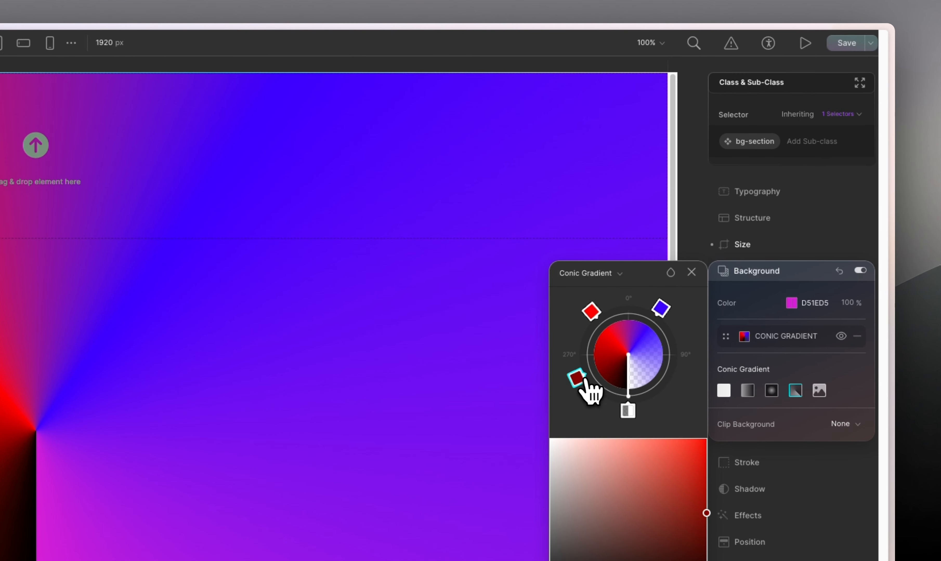
click(691, 466)
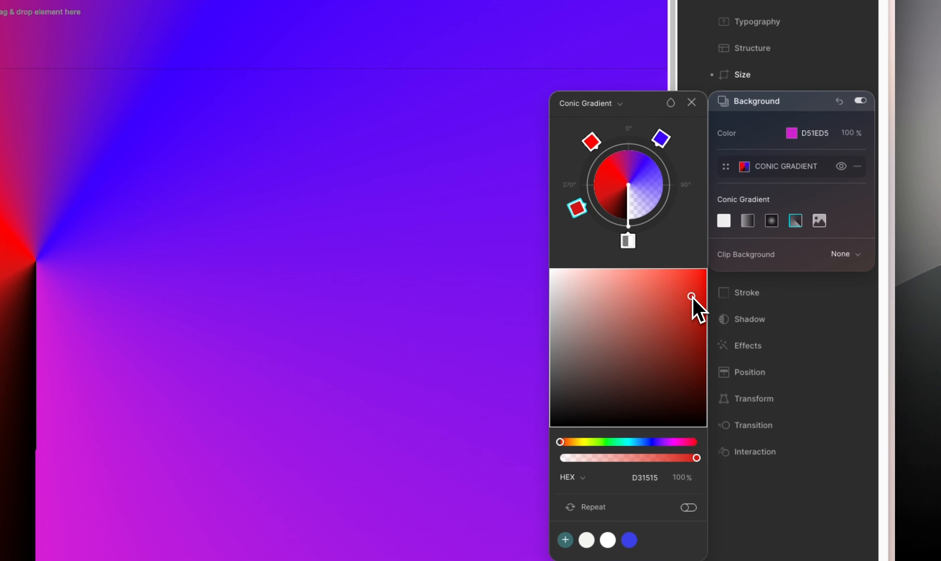
drag(692, 300, 692, 307)
click(619, 442)
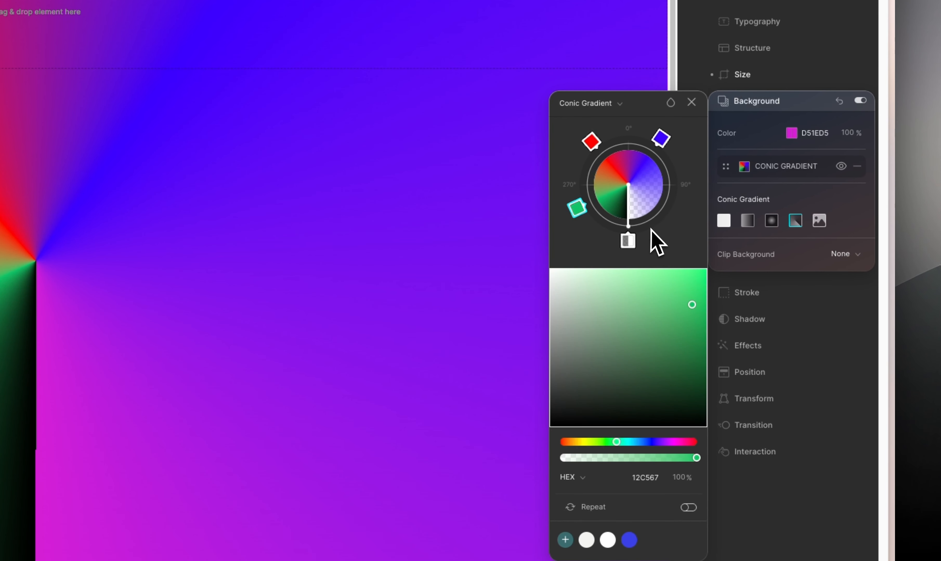
Rotate the conic gradient's start line toward the lower right and set its white stop's opacity to 100%
drag(630, 228, 670, 277)
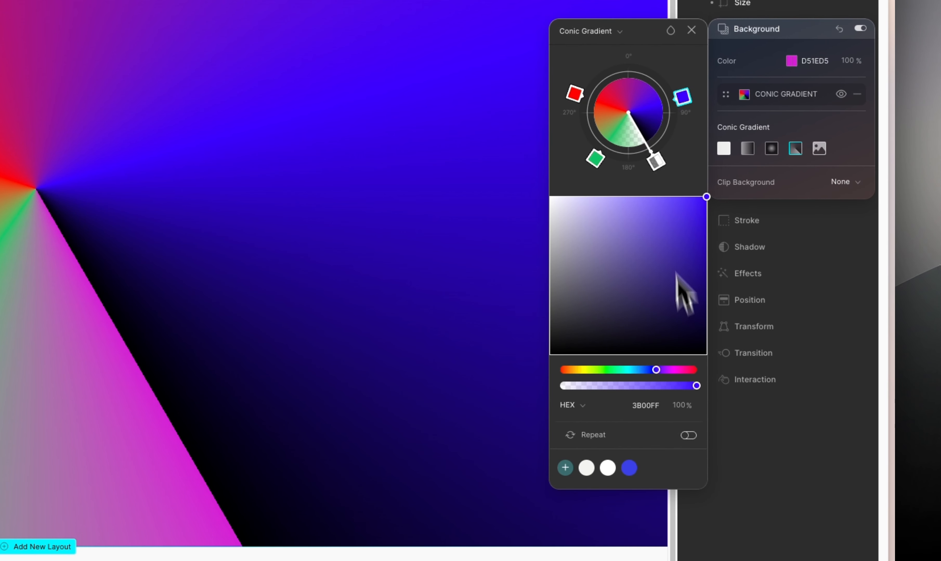
click(656, 163)
drag(625, 372, 652, 377)
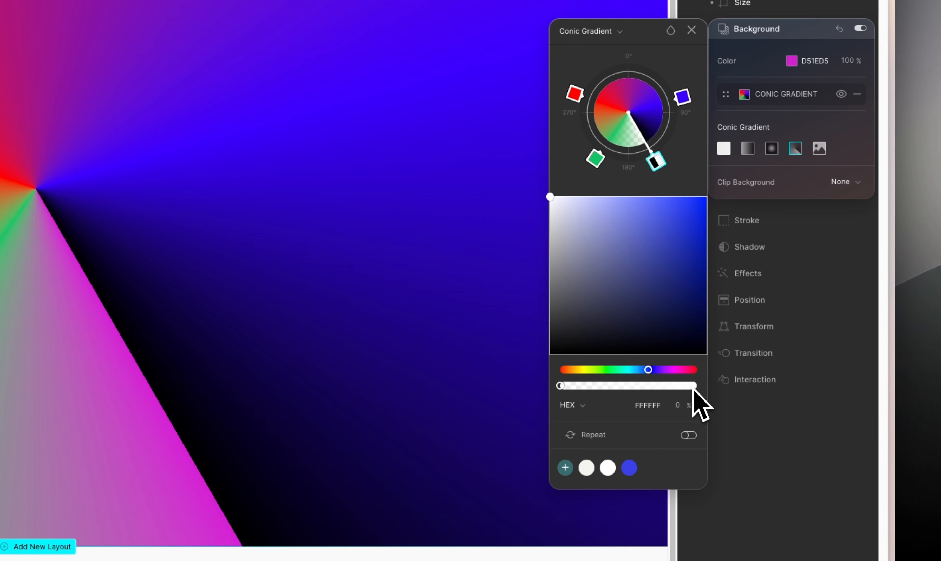
drag(572, 393, 710, 392)
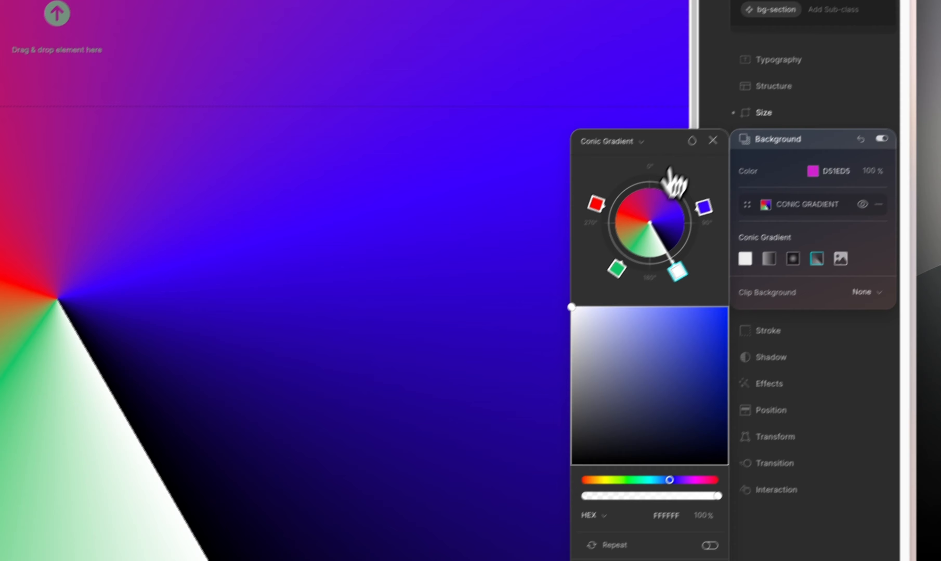
click(691, 30)
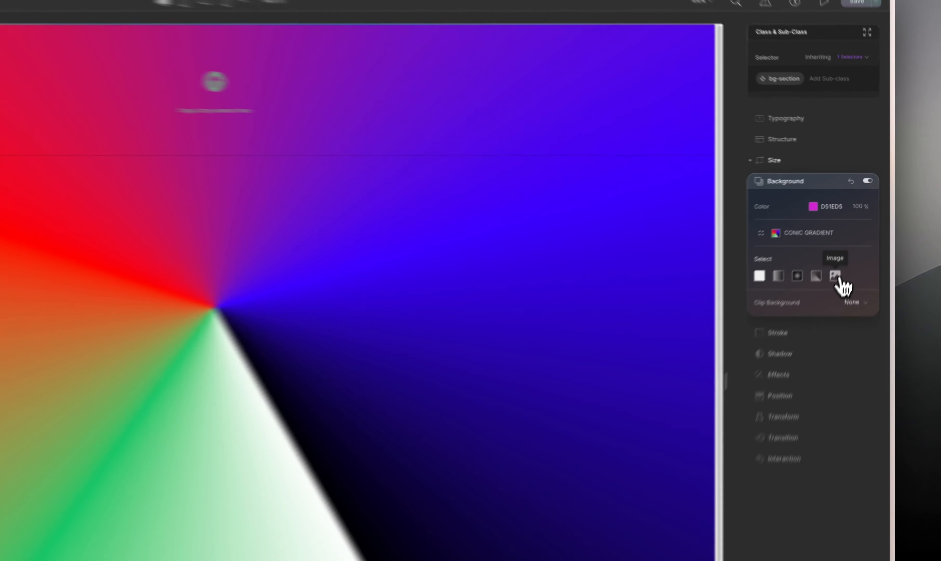
Add an image background layer using droip-image.webp and move it above the conic gradient layer
click(858, 230)
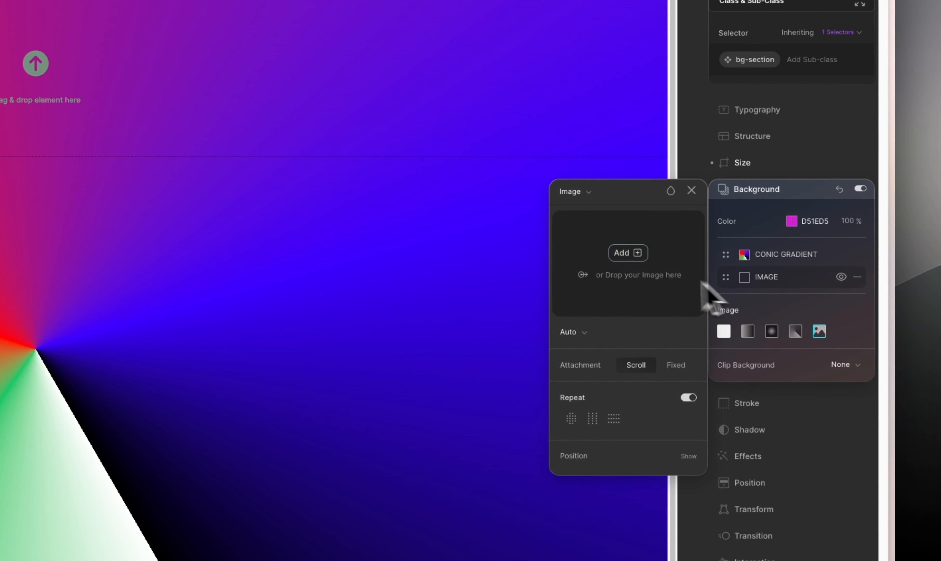
click(628, 254)
click(225, 204)
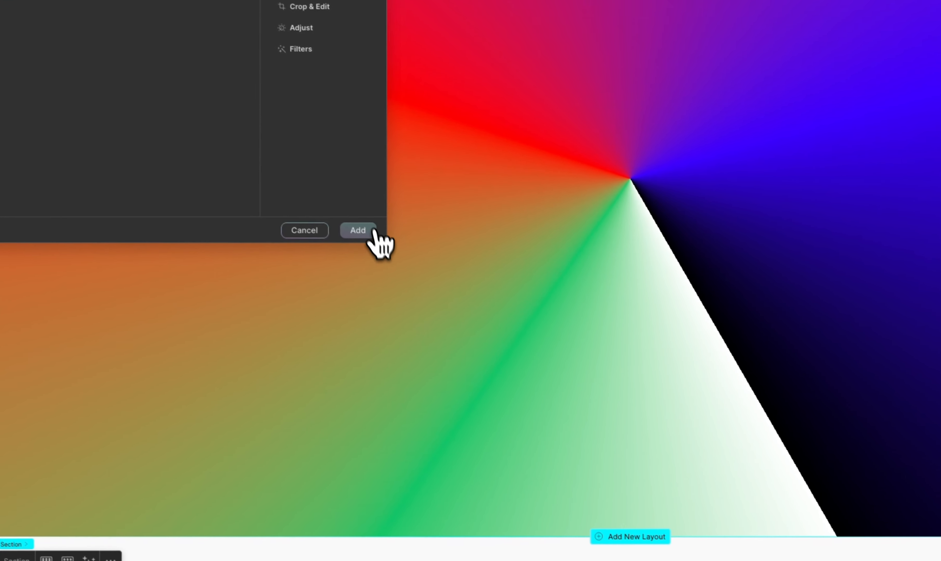
click(609, 464)
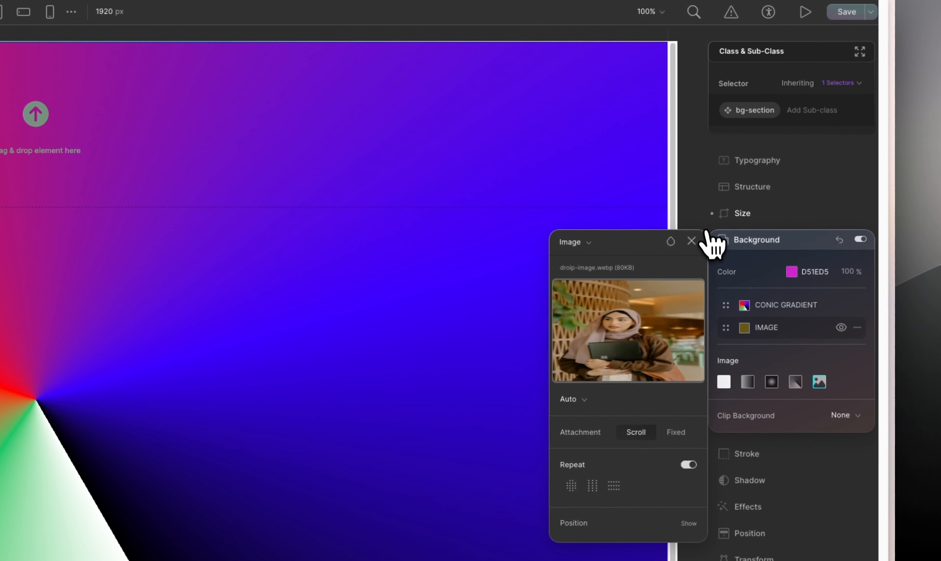
click(692, 241)
drag(724, 326, 727, 307)
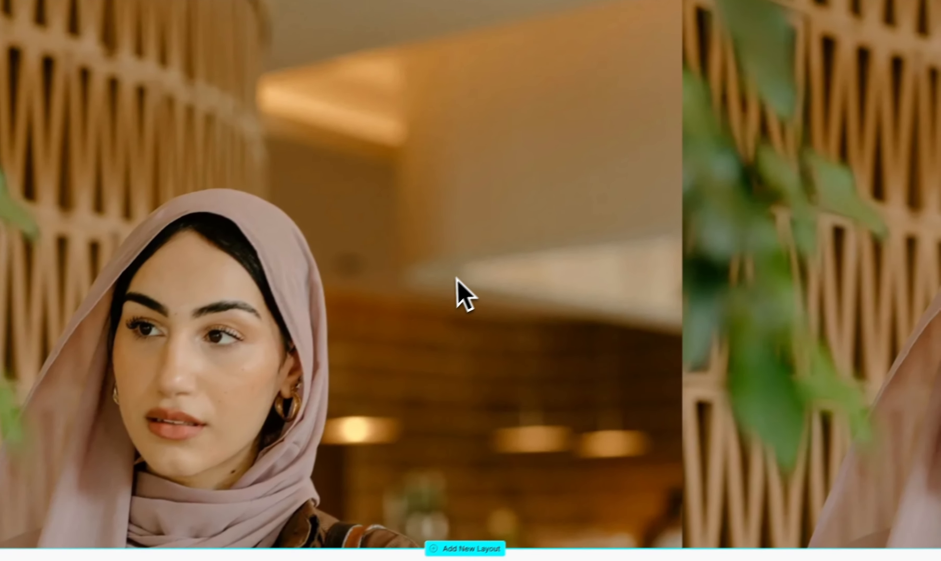
Set the background image's size to Cover and its position to the center
click(749, 151)
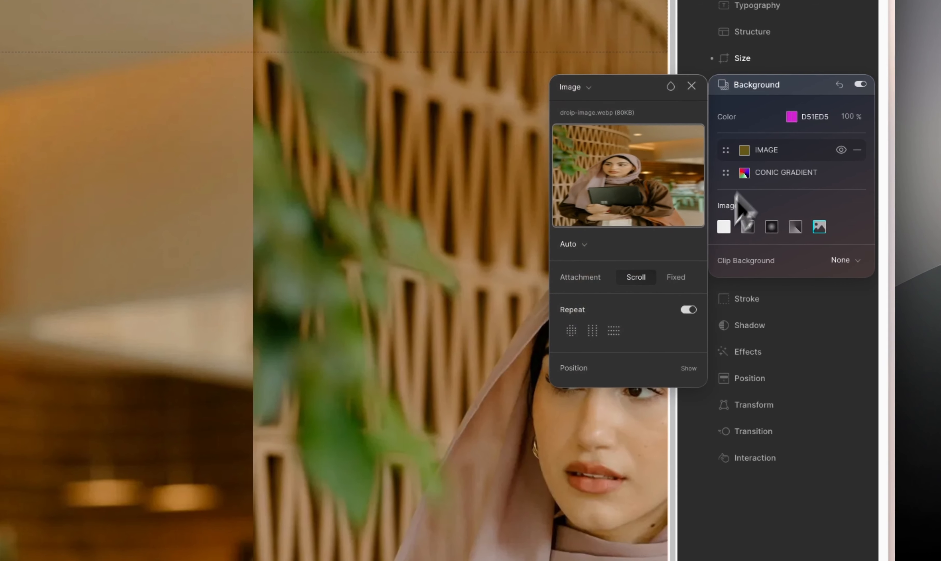
click(687, 308)
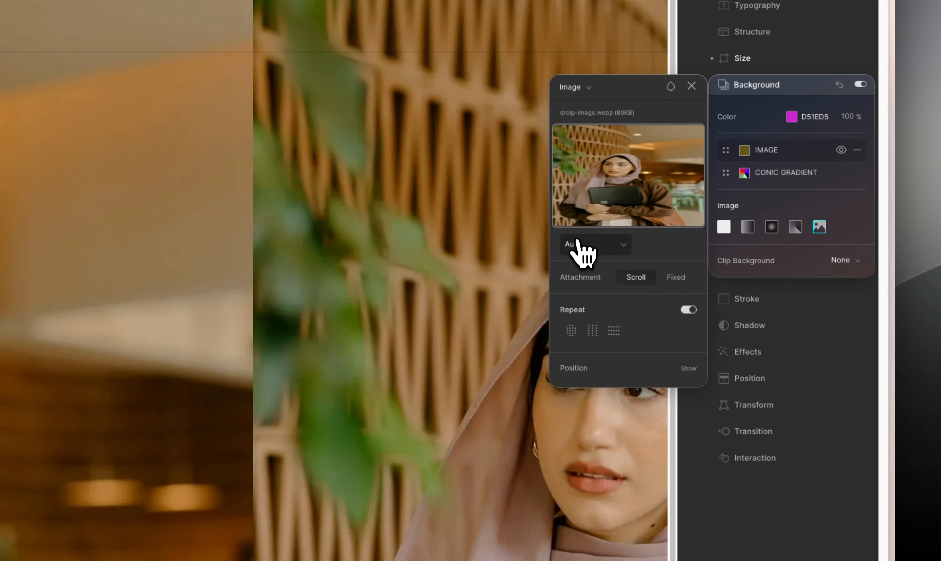
click(575, 250)
click(599, 267)
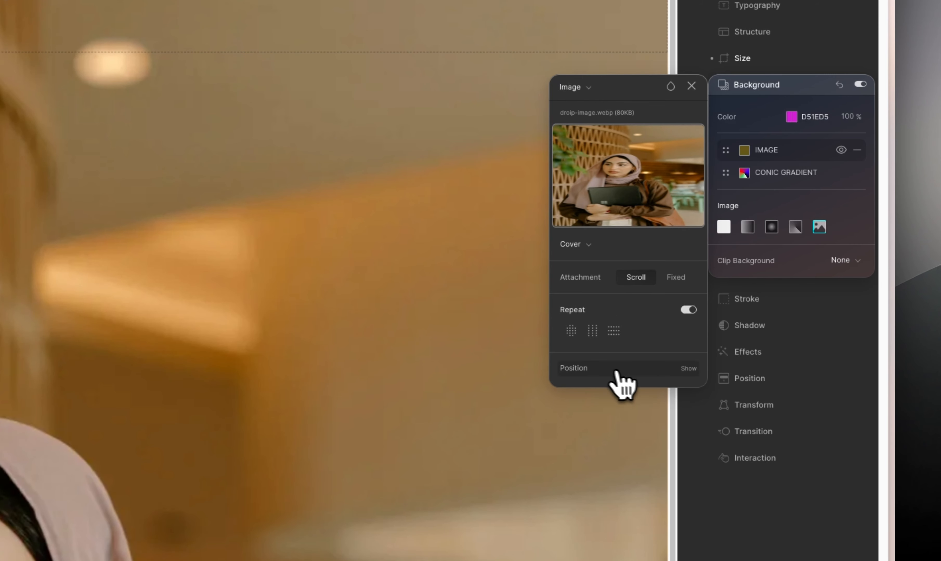
click(633, 373)
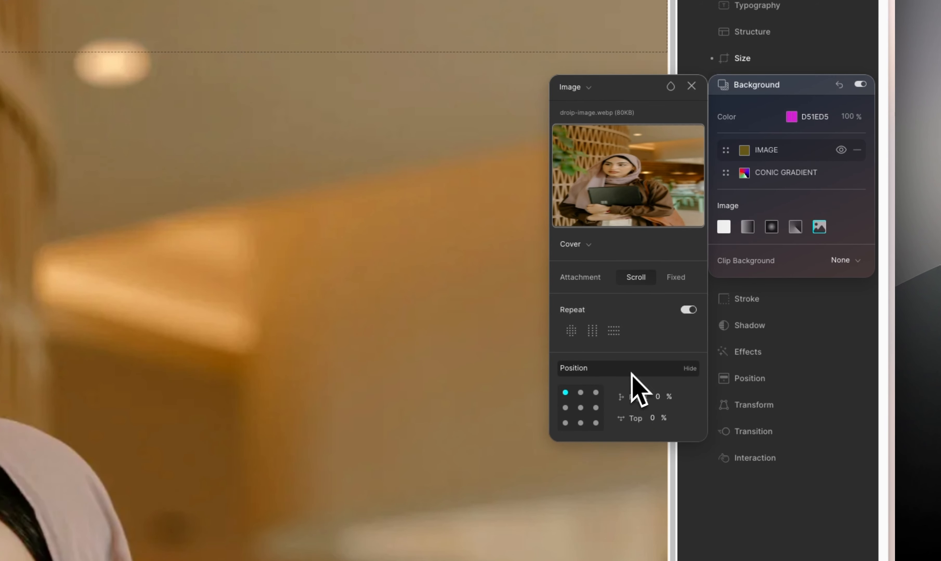
click(581, 408)
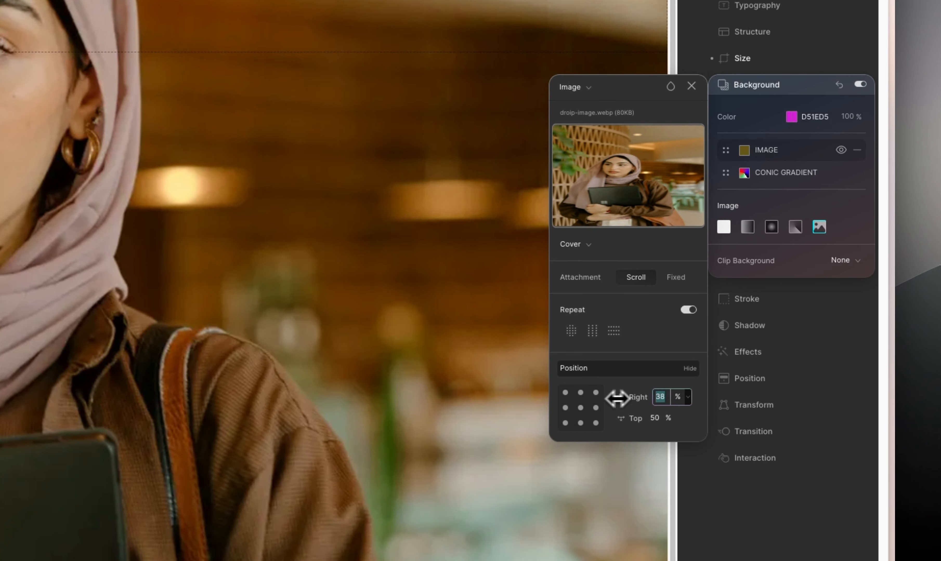
Offset the background image to 31% from the right and 43% from the top, and turn off its repeat
mouse_move(630, 418)
mouse_down()
mouse_move(674, 420)
mouse_move(618, 412)
mouse_move(693, 414)
mouse_move(627, 409)
mouse_up()
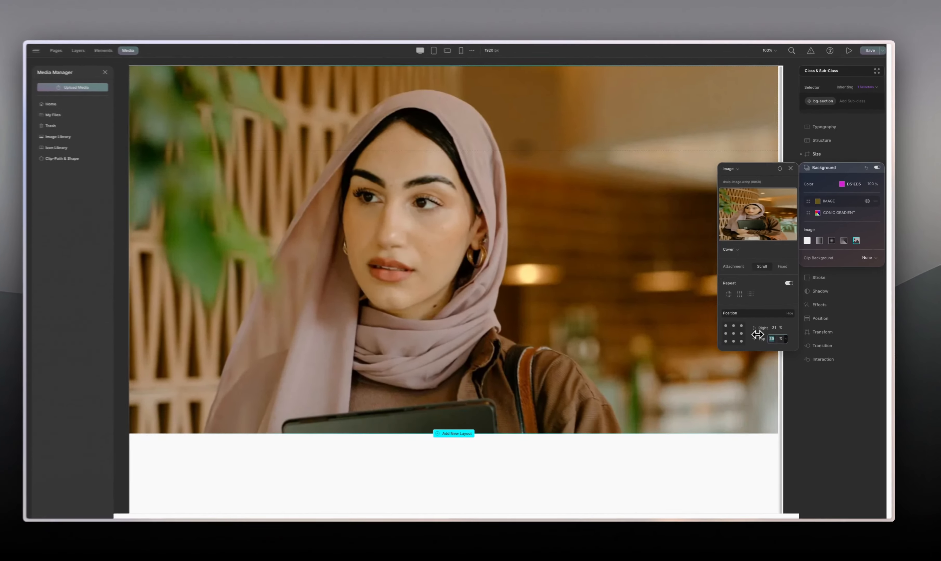
drag(757, 335, 758, 329)
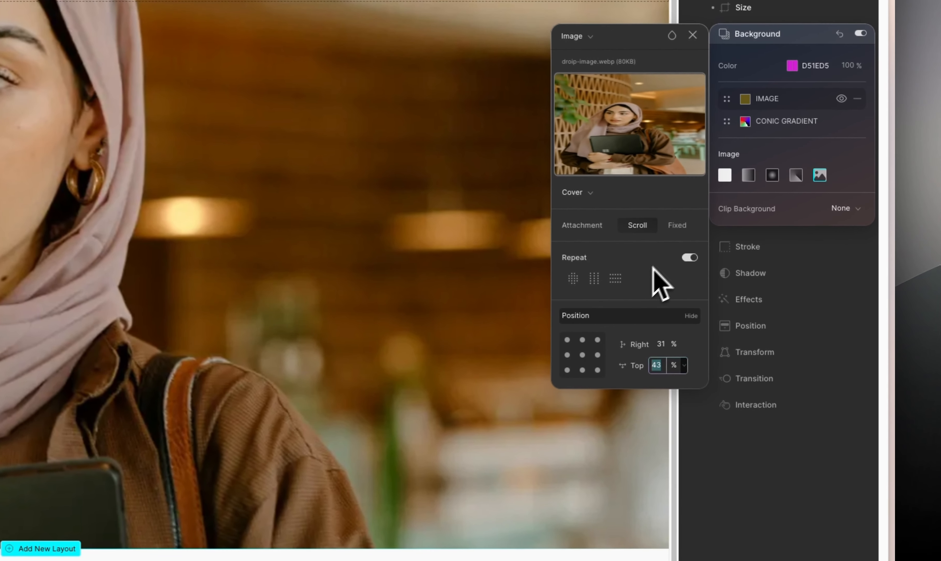
click(687, 259)
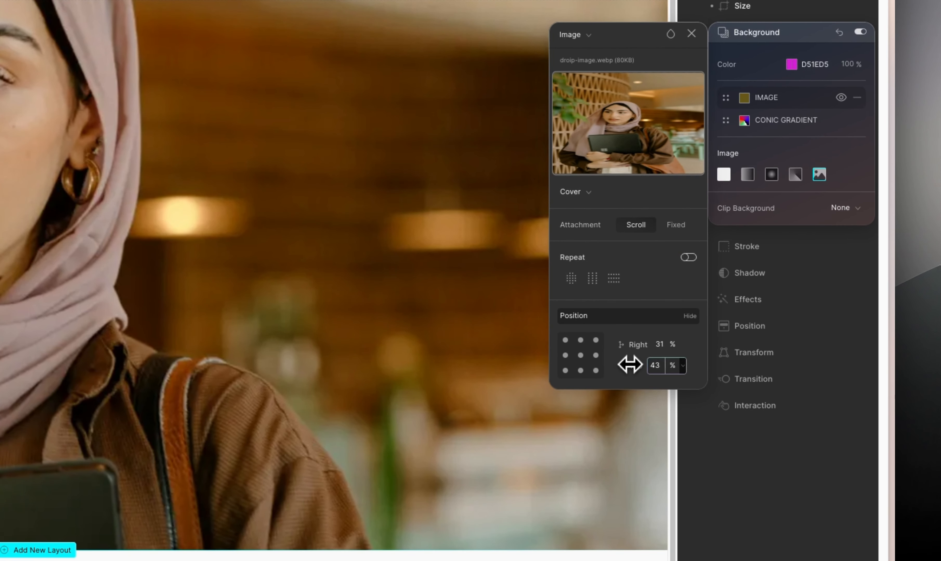
Try a 47% top offset, recenter the background image at 50% right and 50% top, and hide the position settings
drag(628, 364, 599, 361)
drag(528, 353, 635, 353)
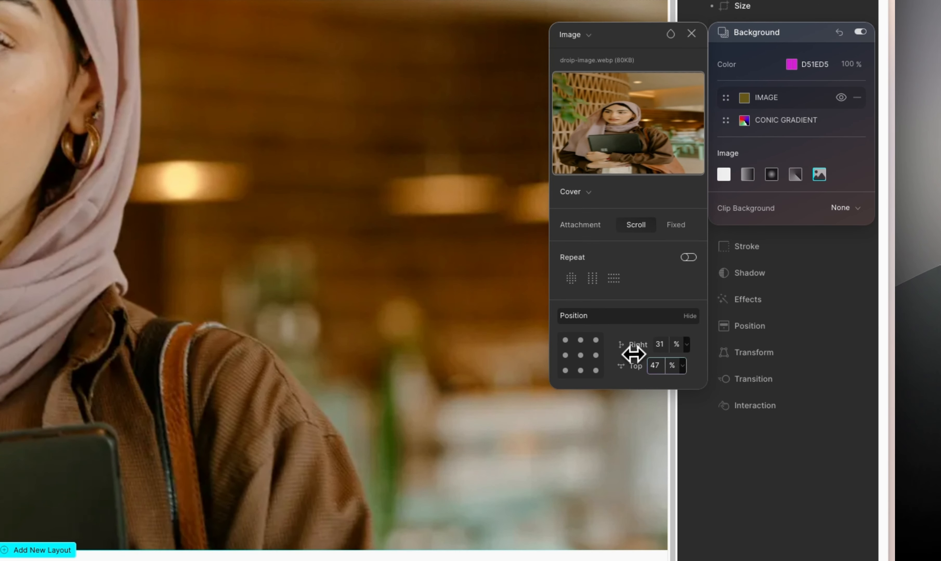
click(596, 355)
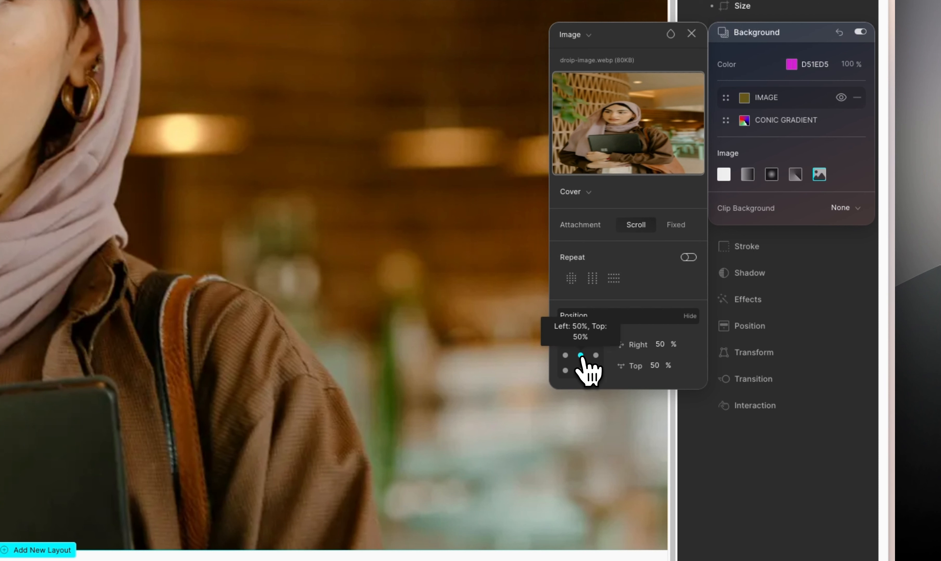
click(580, 355)
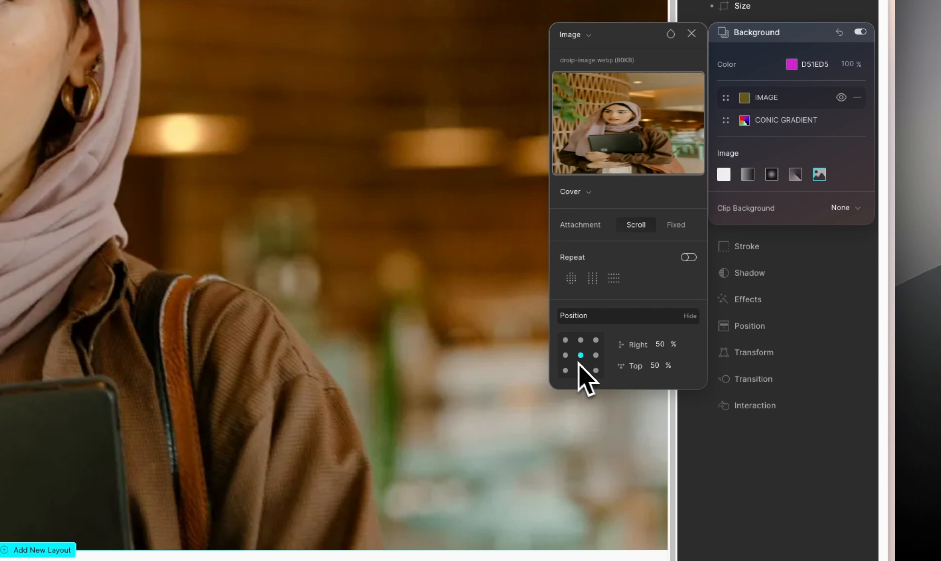
click(682, 318)
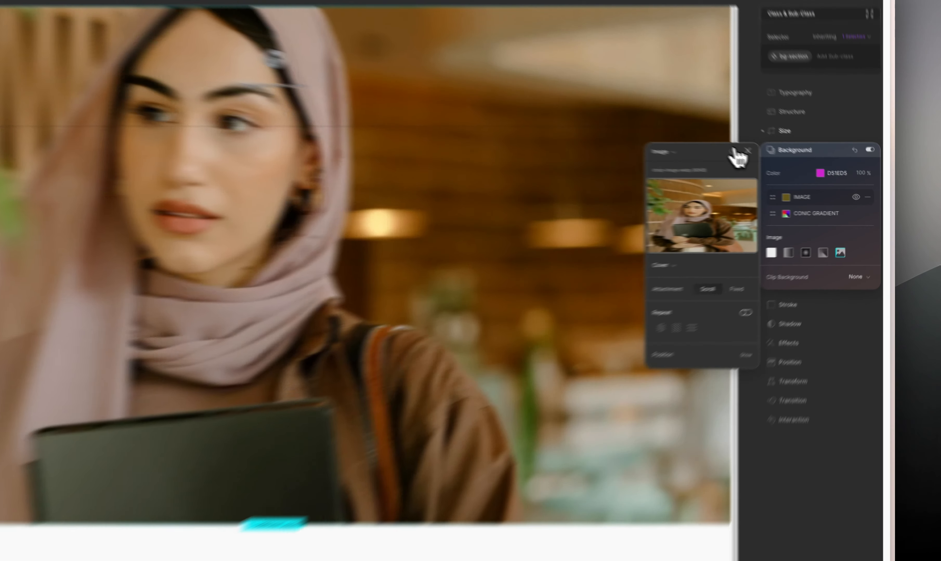
Try the Overlay blend mode on the image layer, reset it to Normal, and close the image settings
click(782, 171)
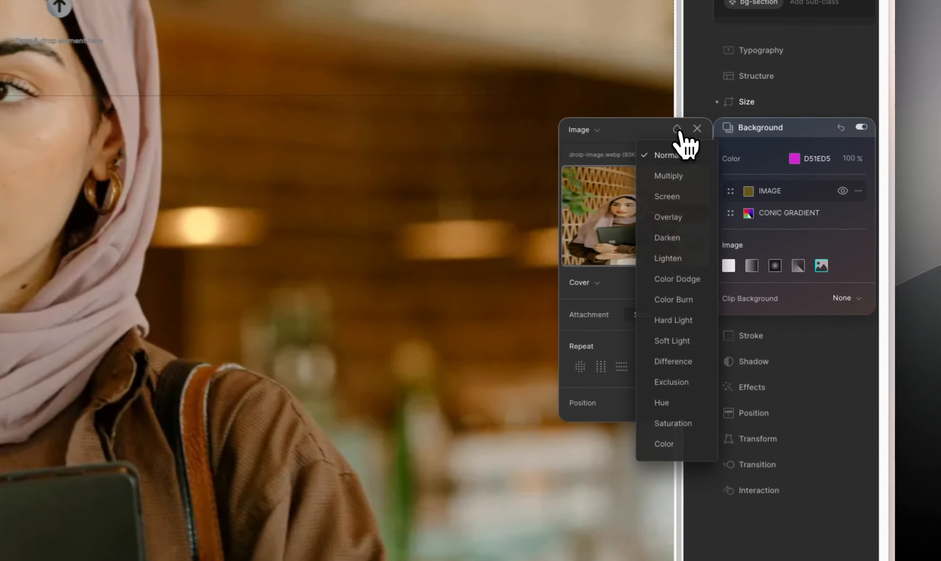
click(673, 217)
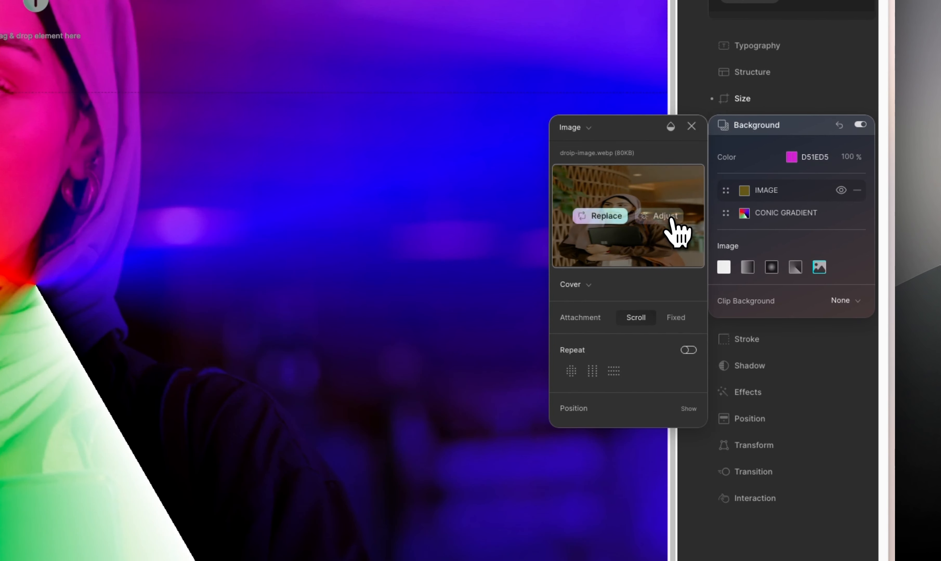
click(673, 132)
click(675, 155)
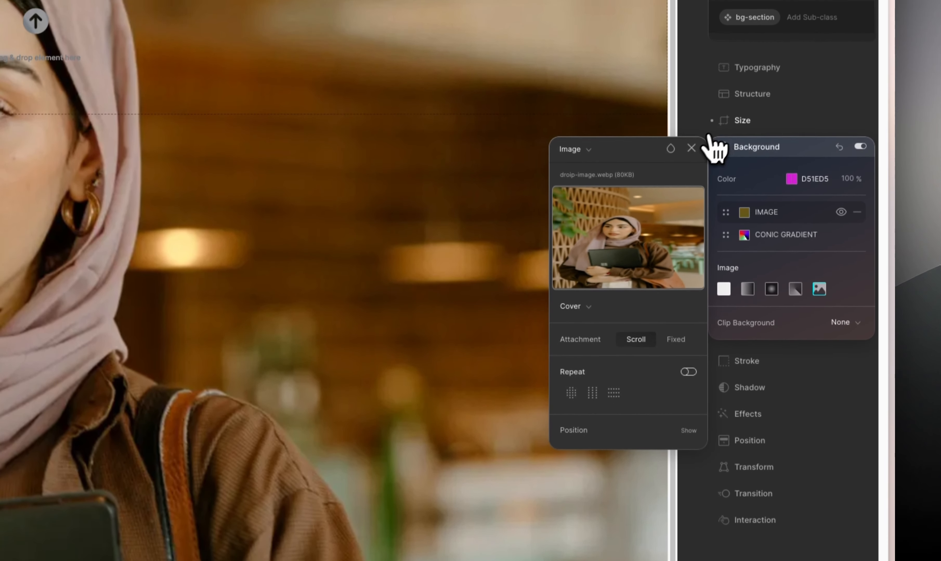
click(691, 126)
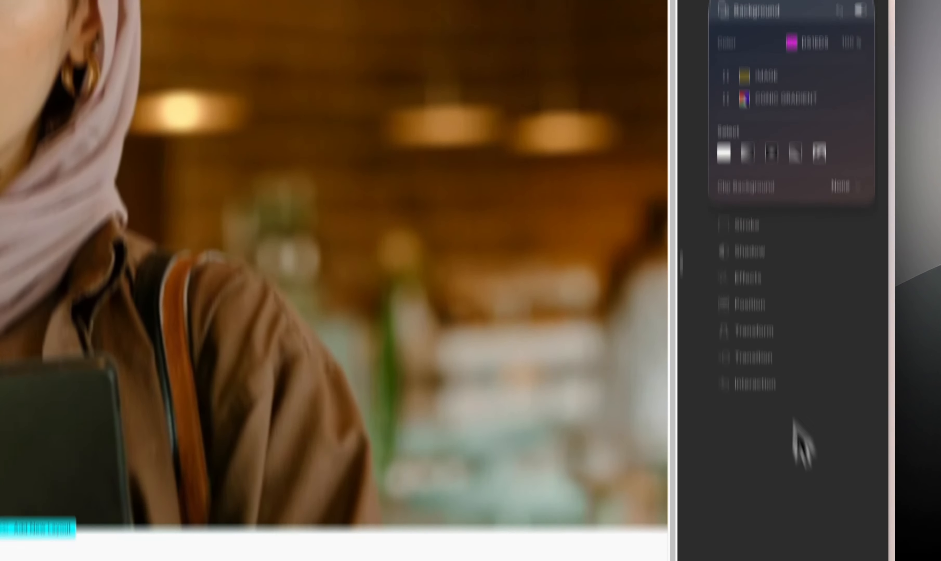